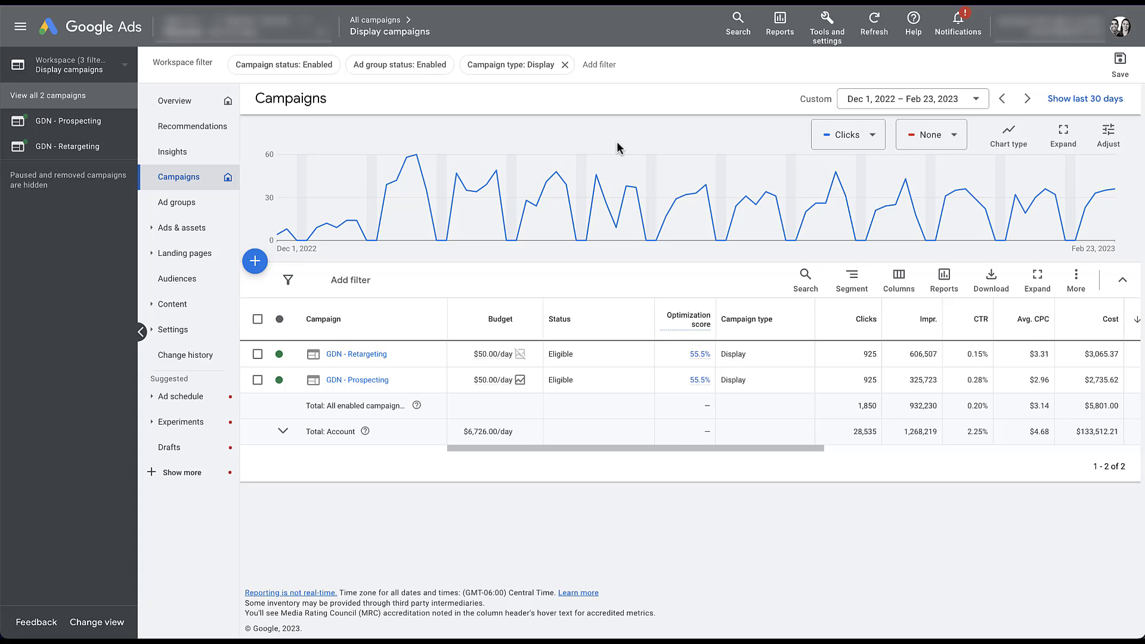
Open GDN - Prospecting's Change history and briefly expand the Campaign created entry's details.
left_click(75, 120)
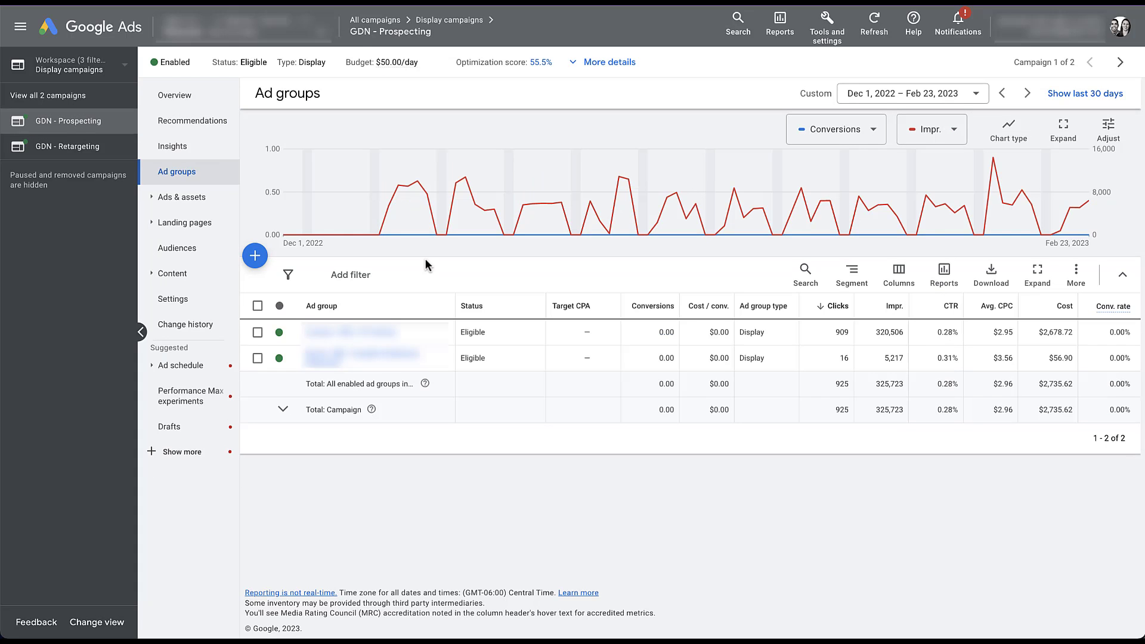
left_click(225, 326)
mouse_move(346, 235)
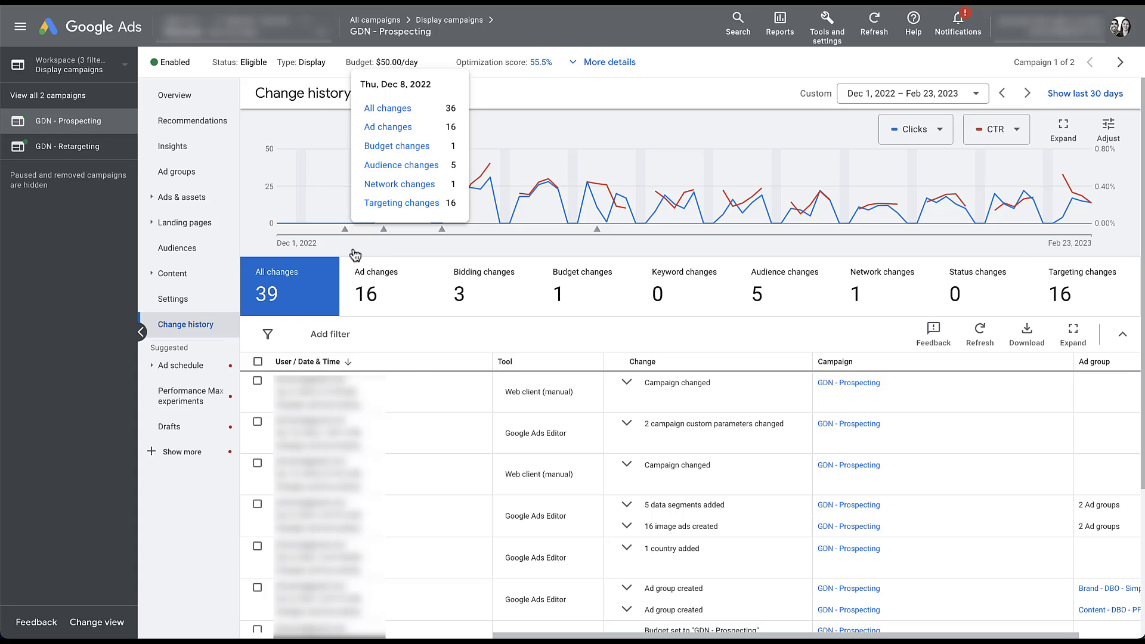
scroll(412, 352, "down", 3)
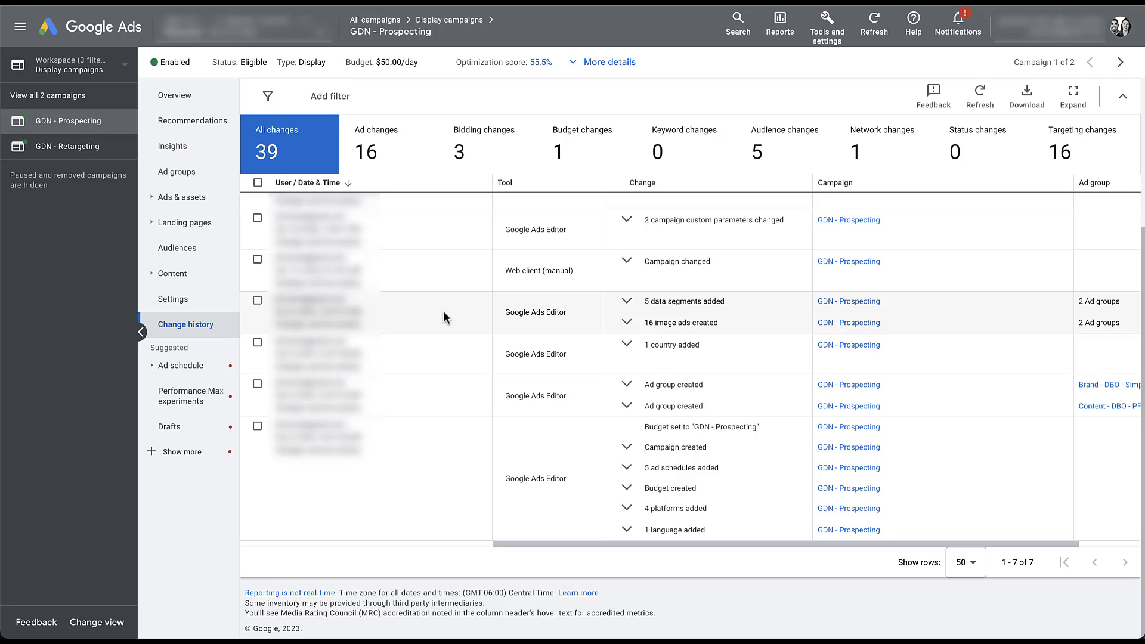
left_click(626, 449)
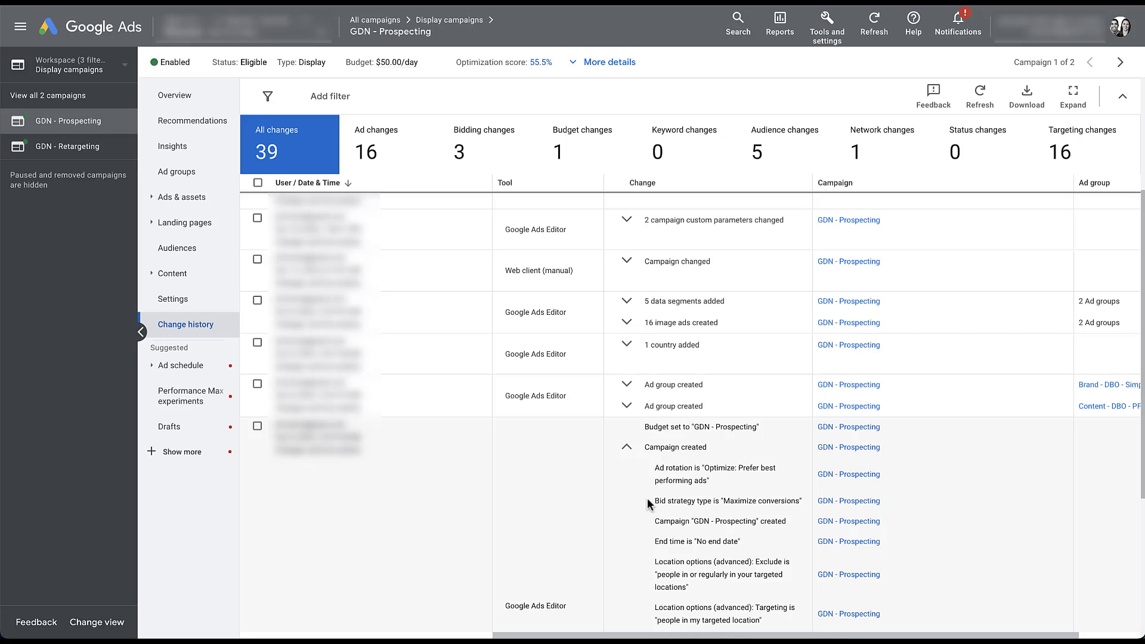
left_click(626, 447)
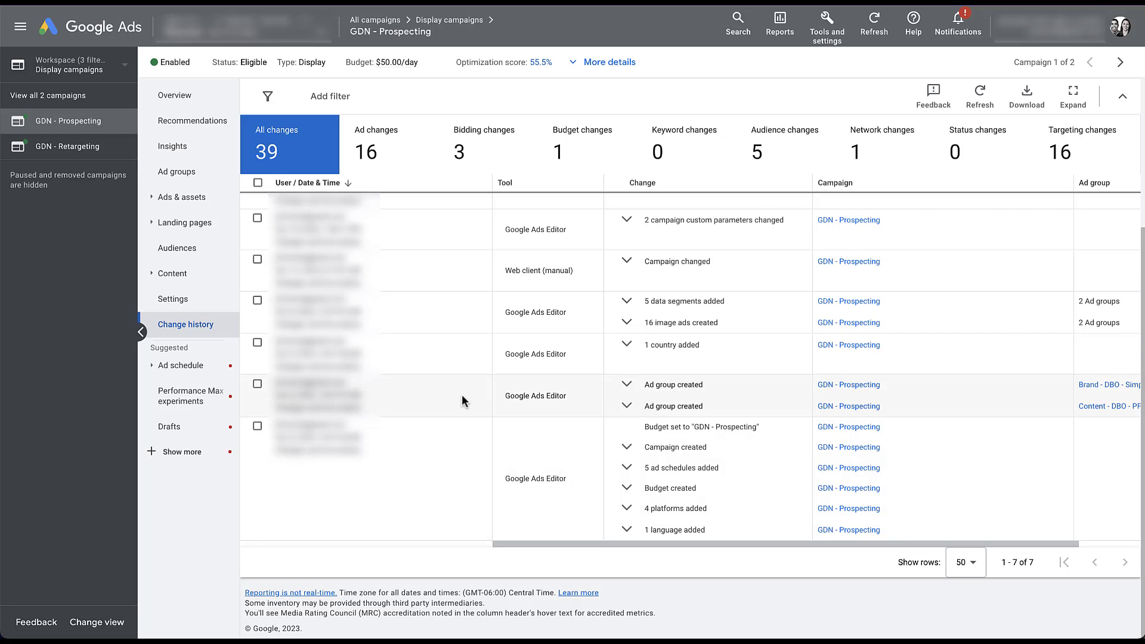
Check the third Campaign changed entry, then expand the latest one showing Maximize clicks to Maximize conversions.
scroll(462, 395, "up", 5)
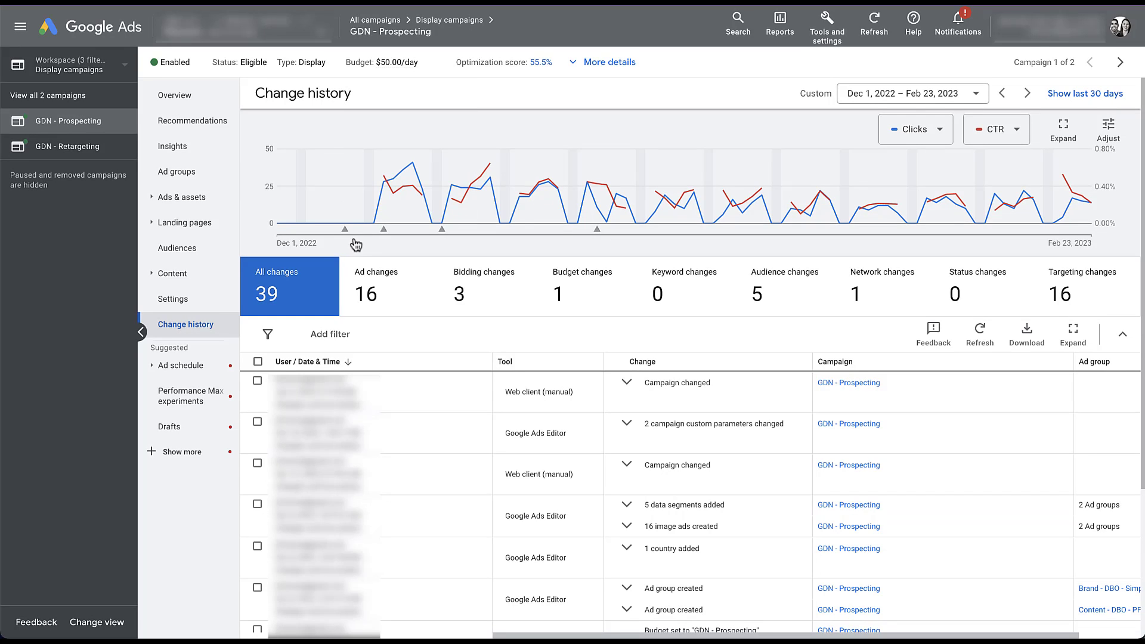
mouse_move(383, 233)
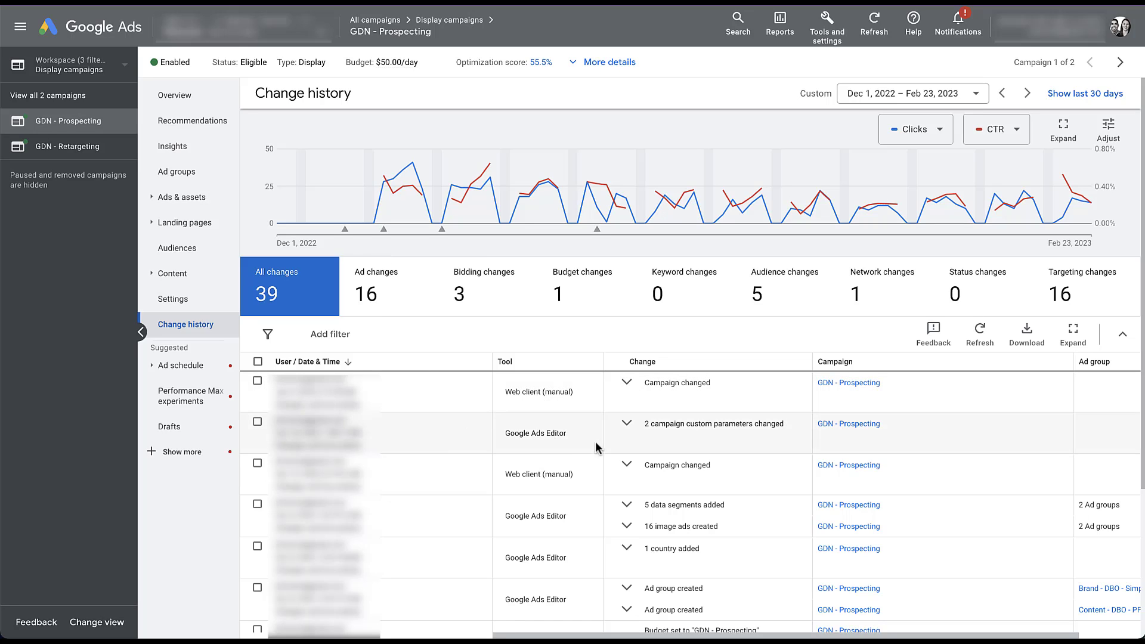
left_click(626, 468)
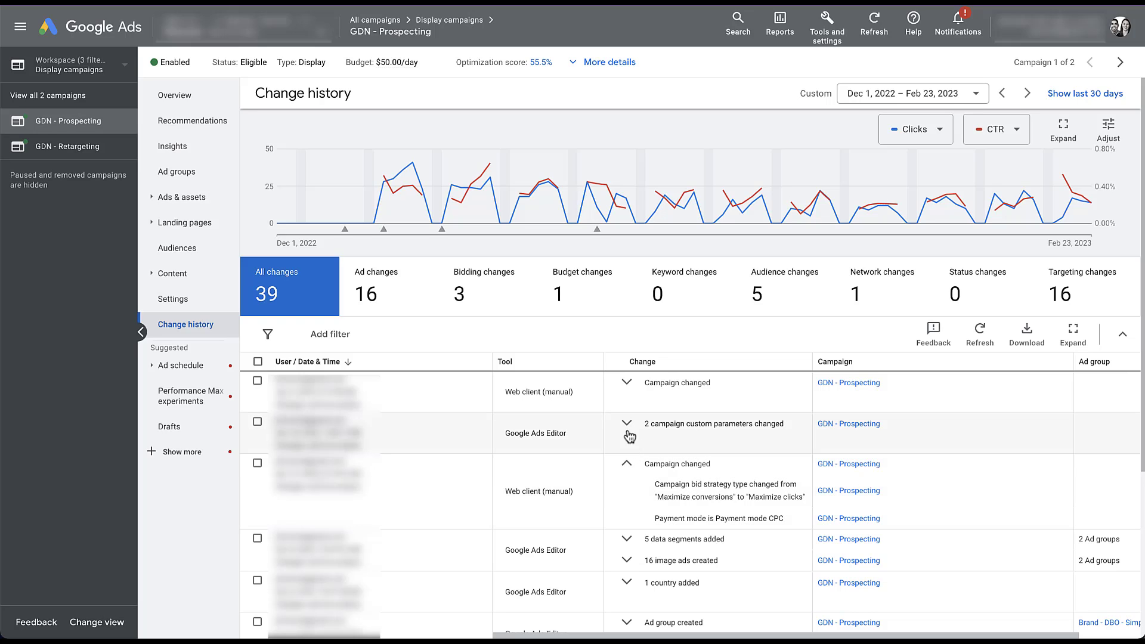
left_click(629, 468)
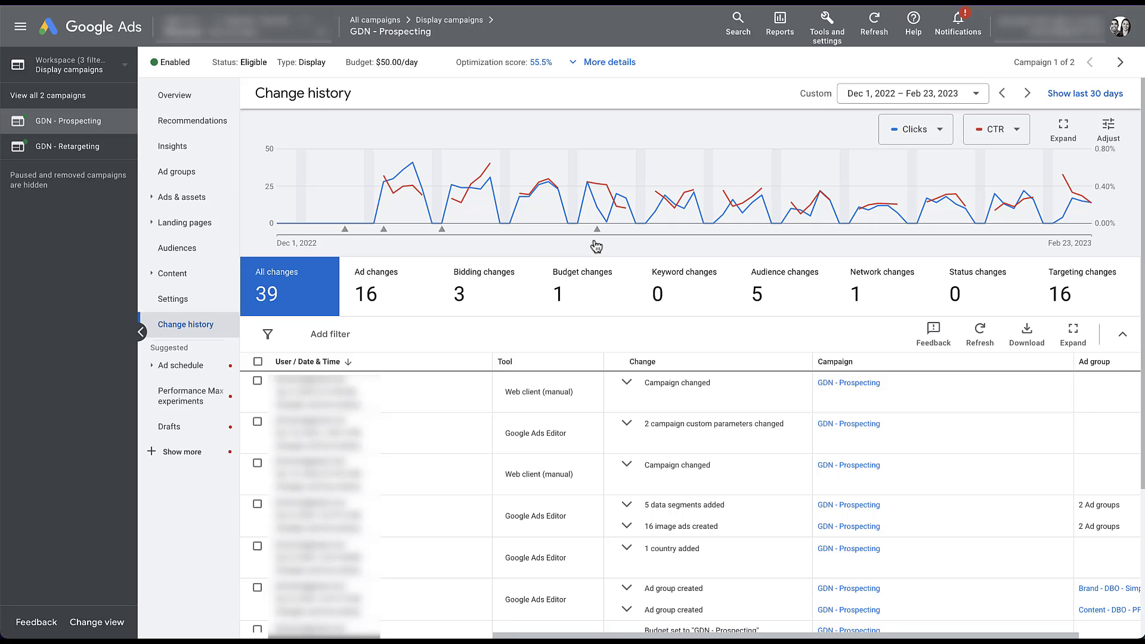
left_click(627, 382)
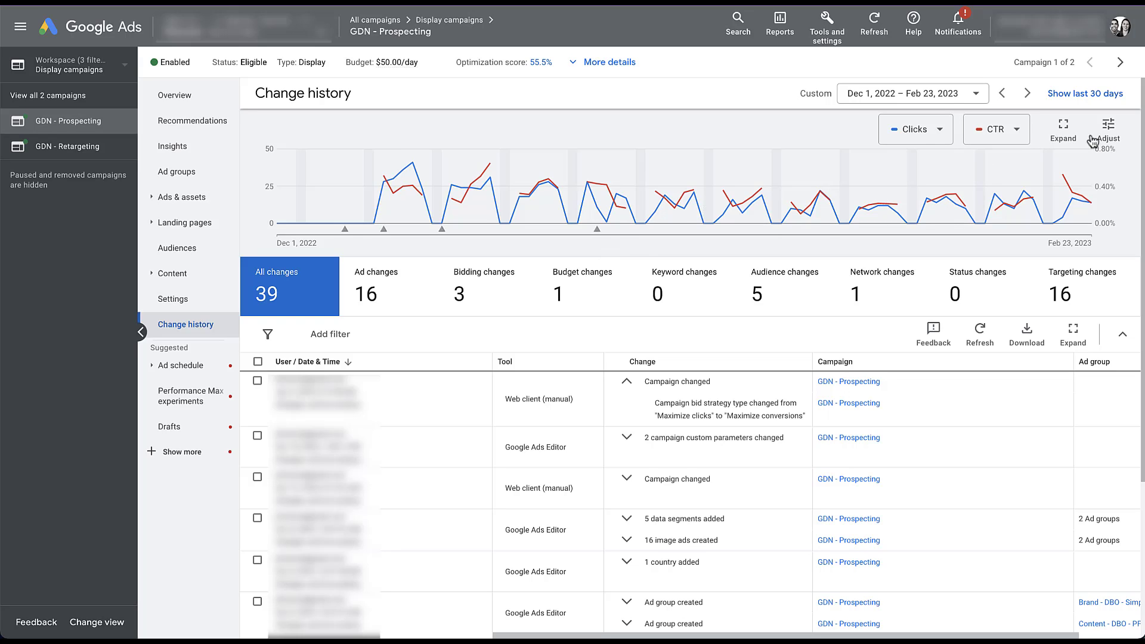
Switch the performance chart to a weekly view.
left_click(1108, 128)
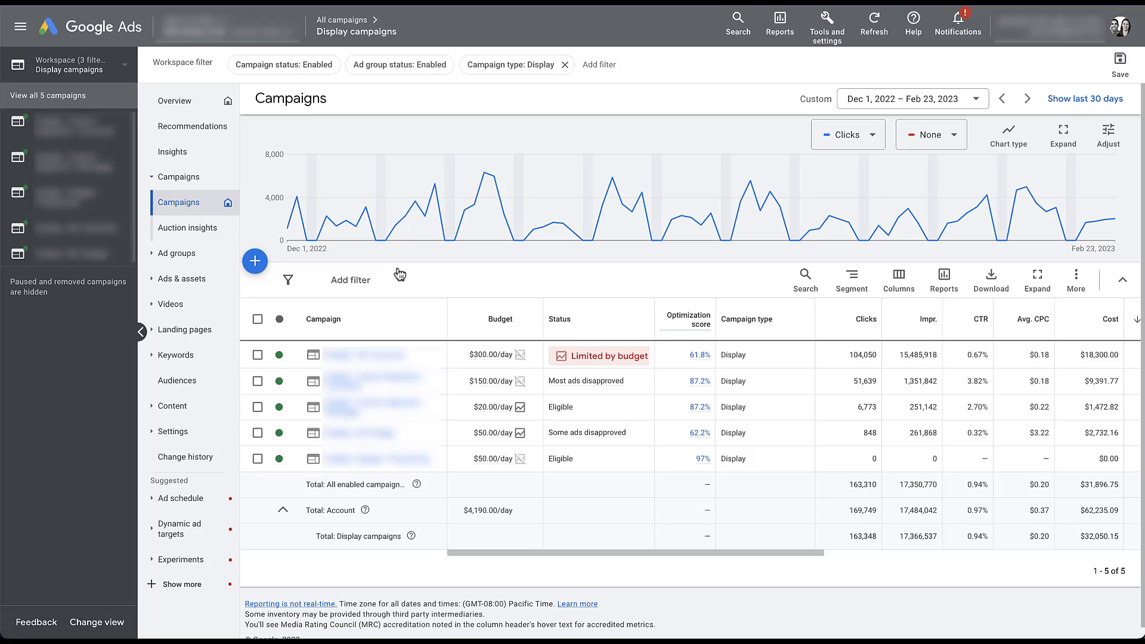
Open the Ads page under Ads & assets.
left_click(198, 282)
left_click(200, 300)
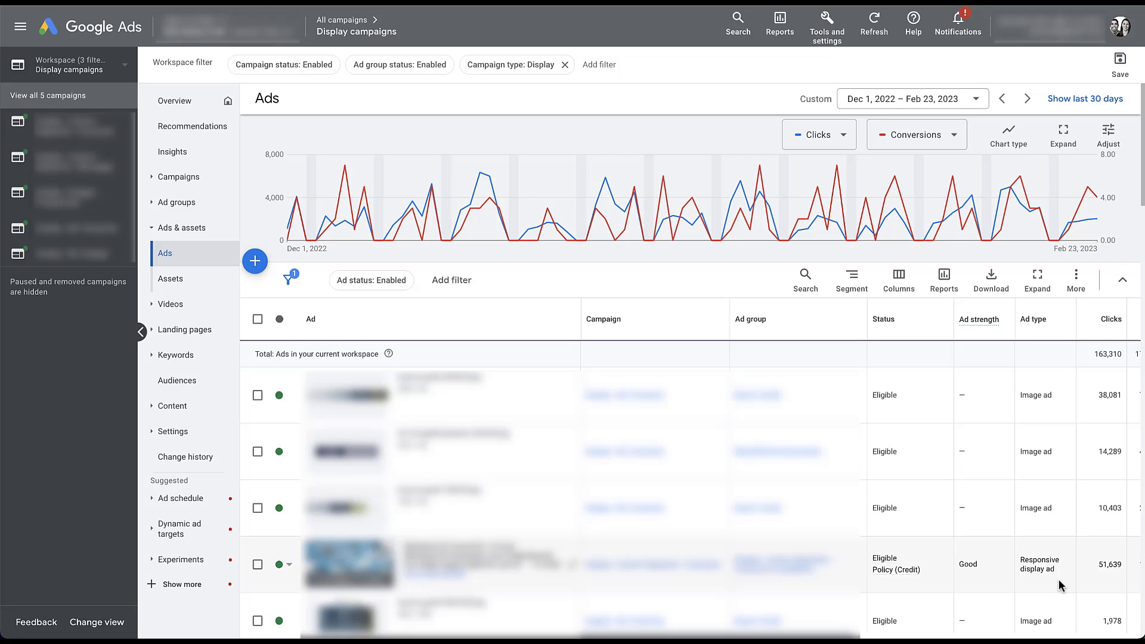
Filter the ads table by Ad type to Responsive display ad and review its metrics.
left_click(459, 280)
type("type")
left_click(455, 335)
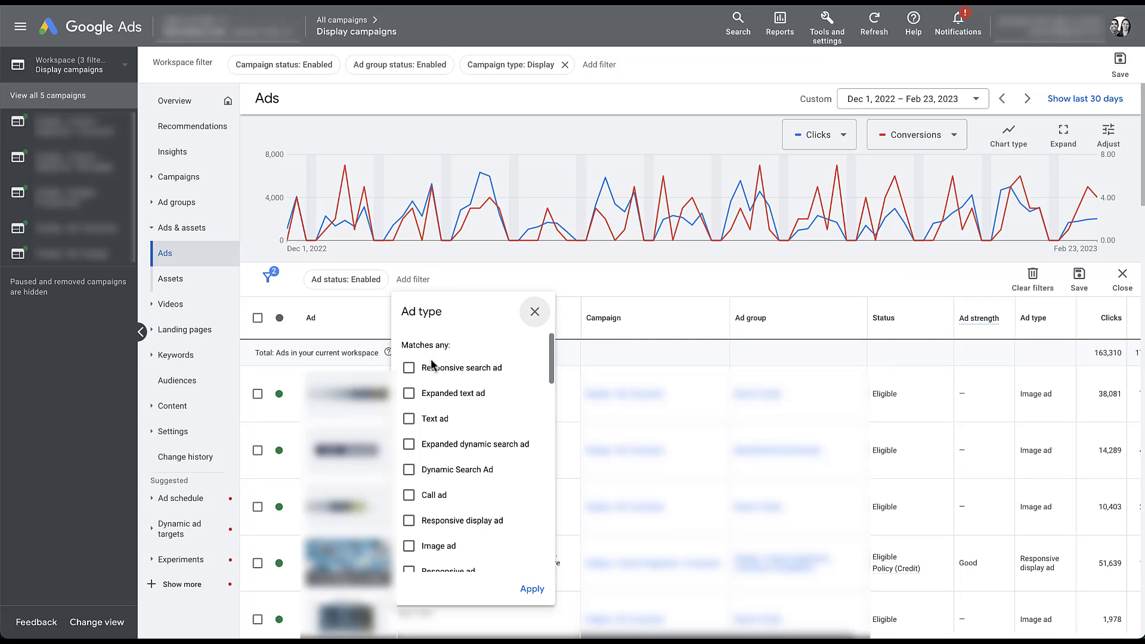
left_click(409, 521)
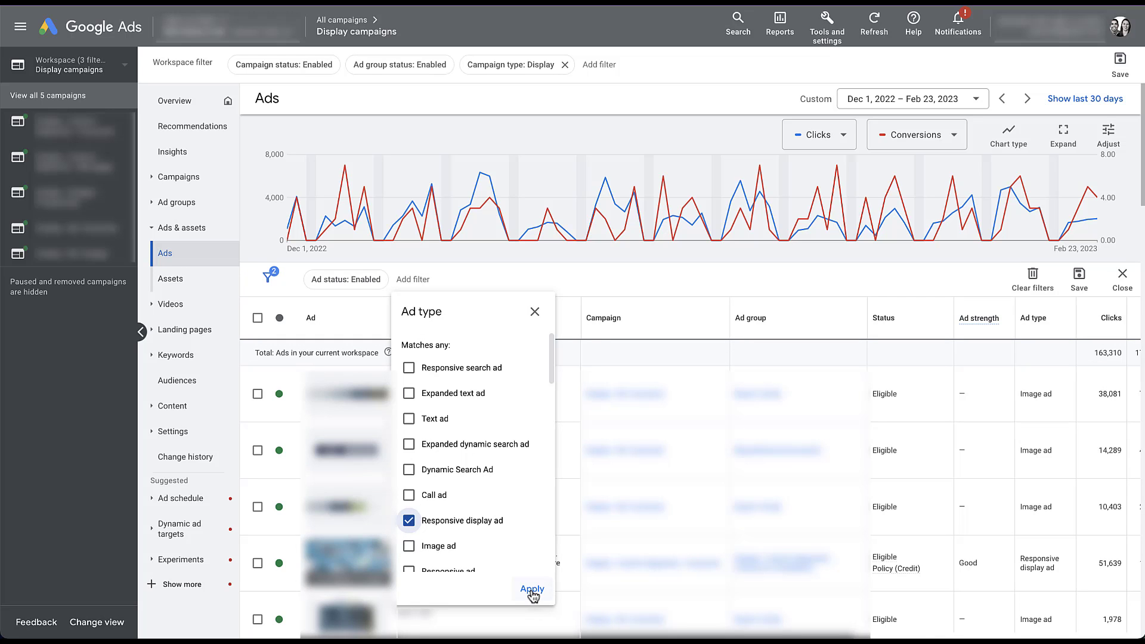
left_click(532, 591)
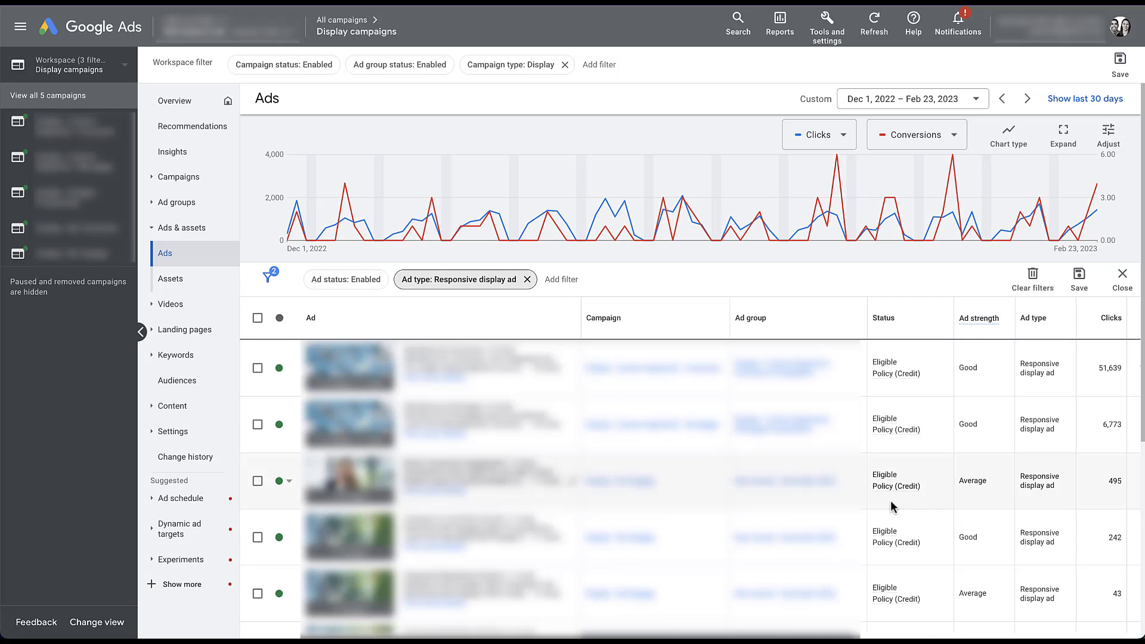
scroll(893, 507, "down", 5)
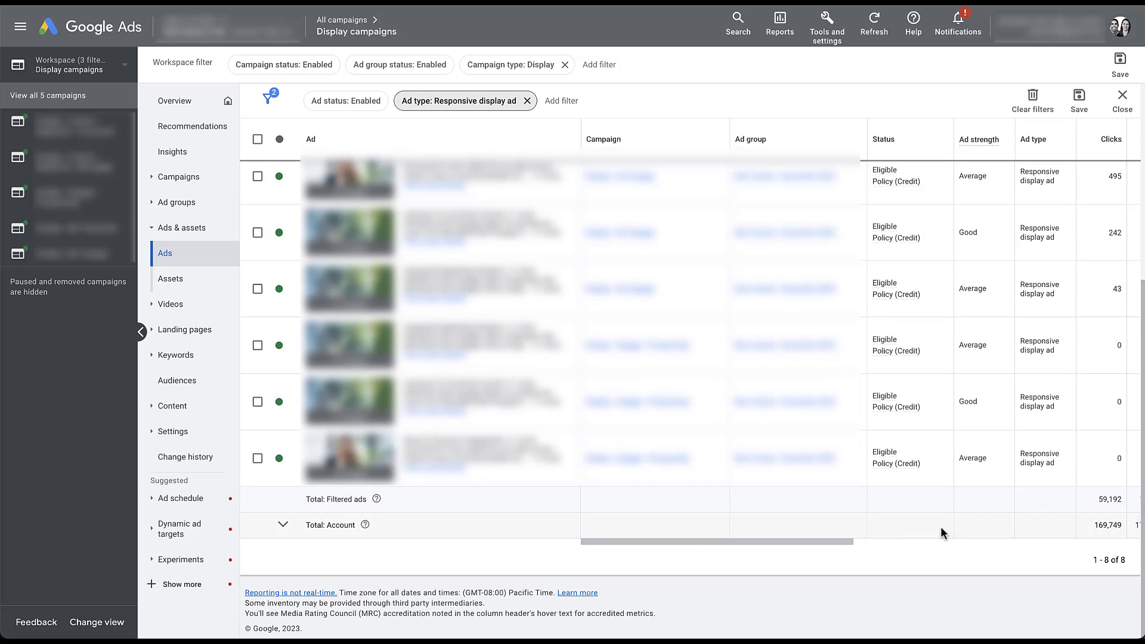
scroll(940, 526, "right", 10)
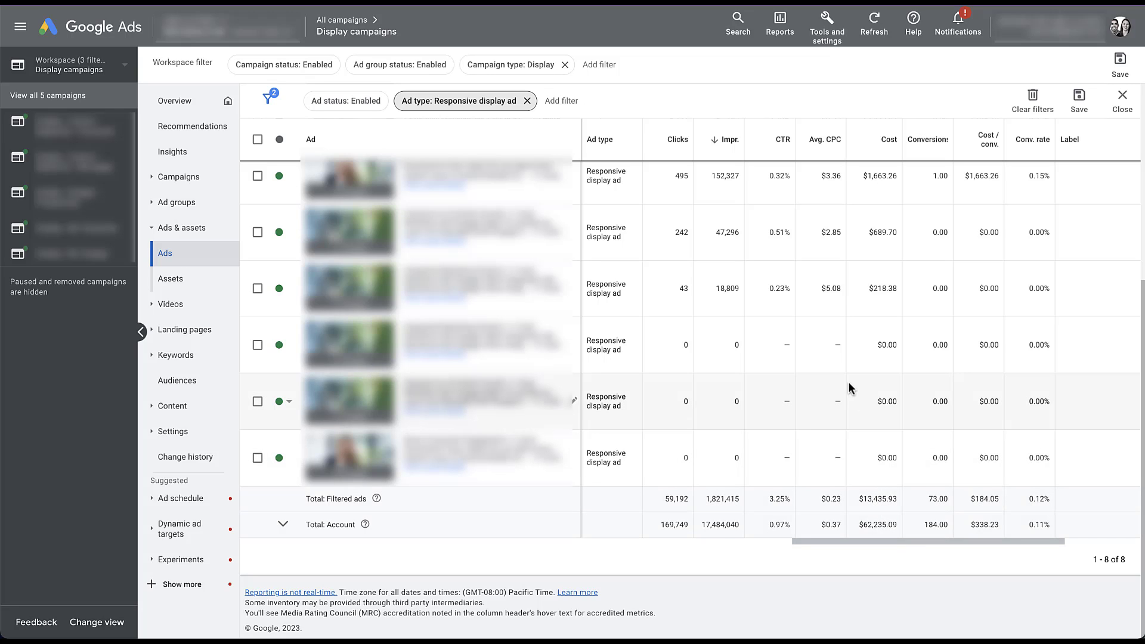
scroll(850, 387, "up", 4)
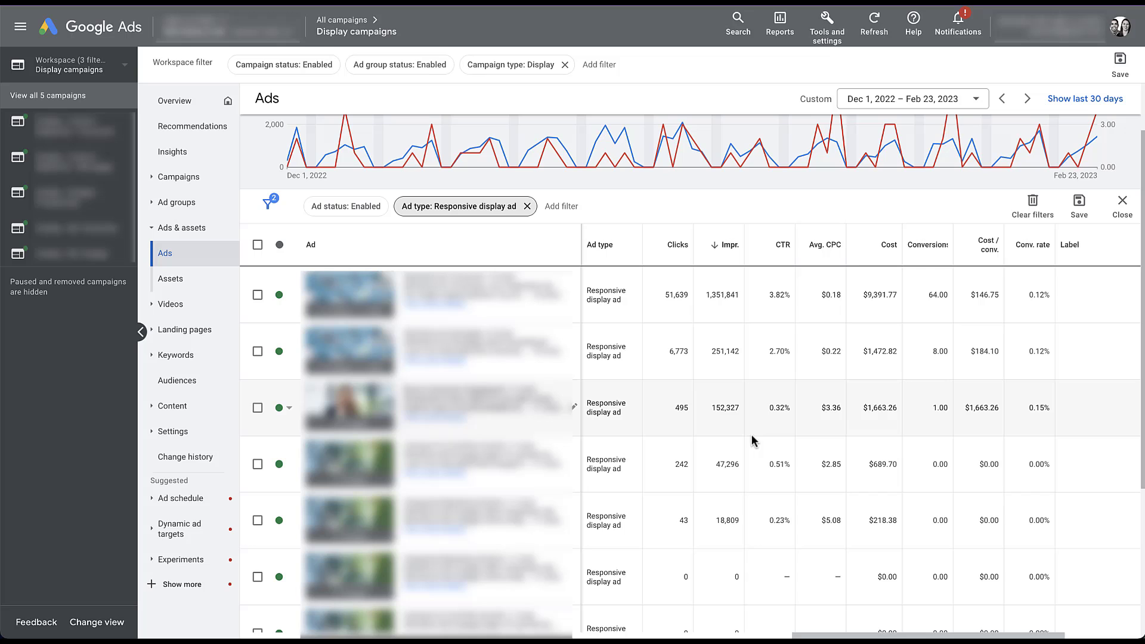
Add Viewable CTR and Viewable impr. columns, placed beside Impr. and CTR.
left_click(1122, 208)
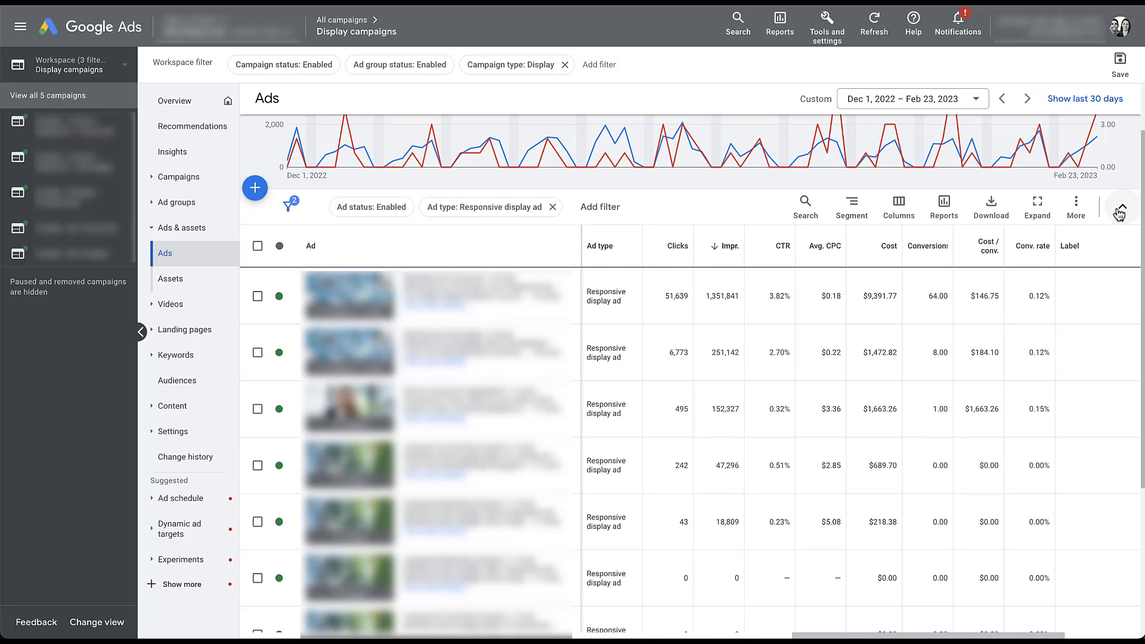
left_click(899, 209)
left_click(902, 243)
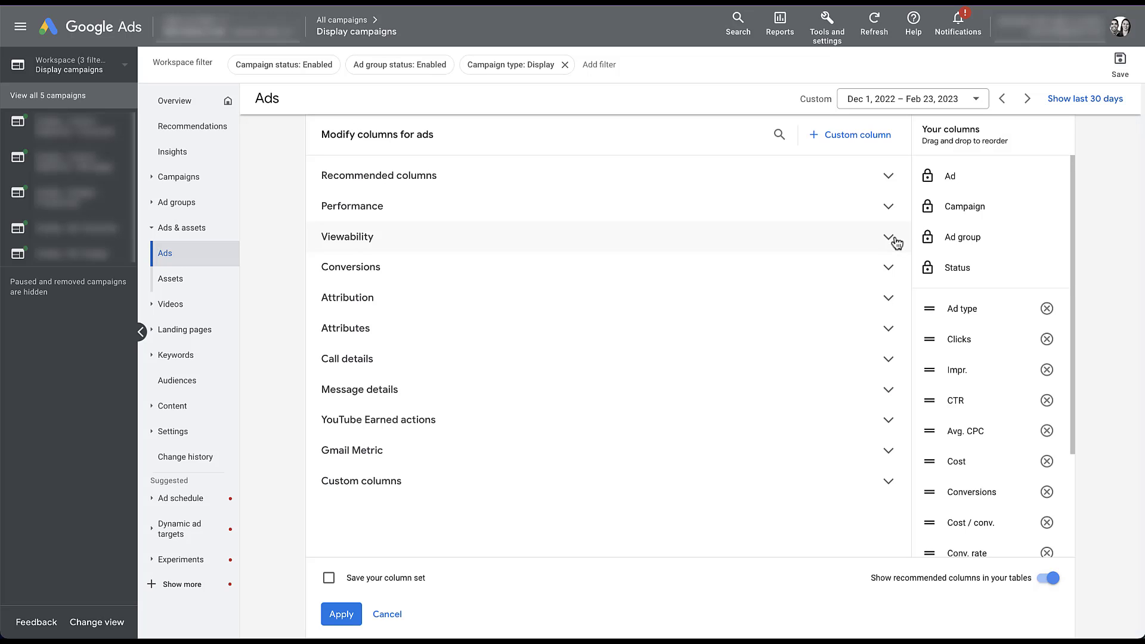
left_click(896, 240)
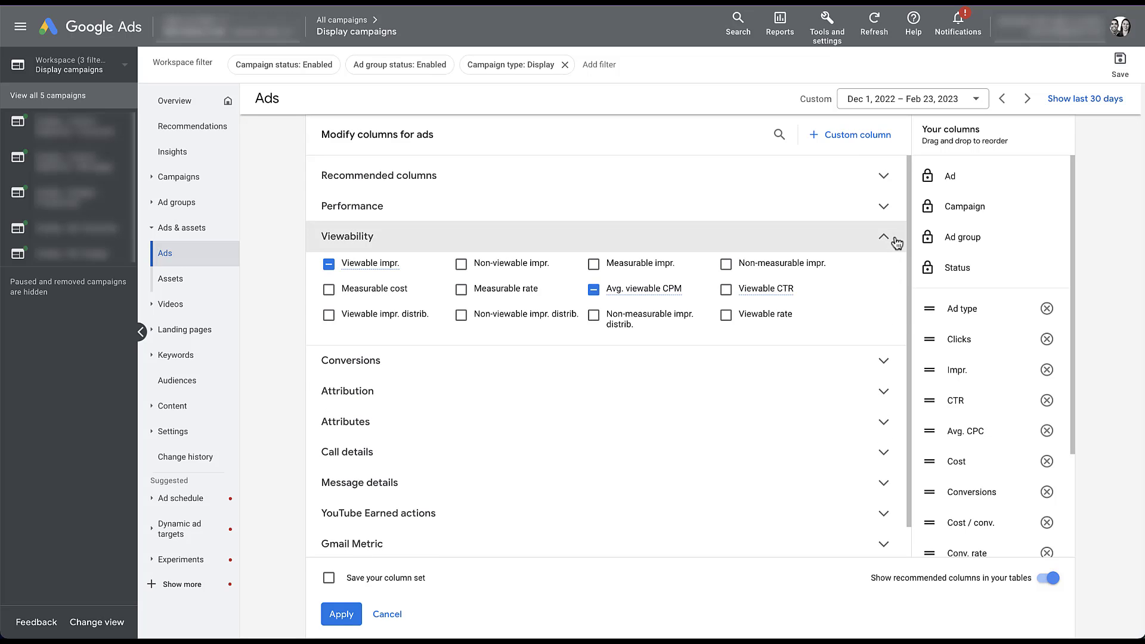
scroll(1007, 334, "down", 3)
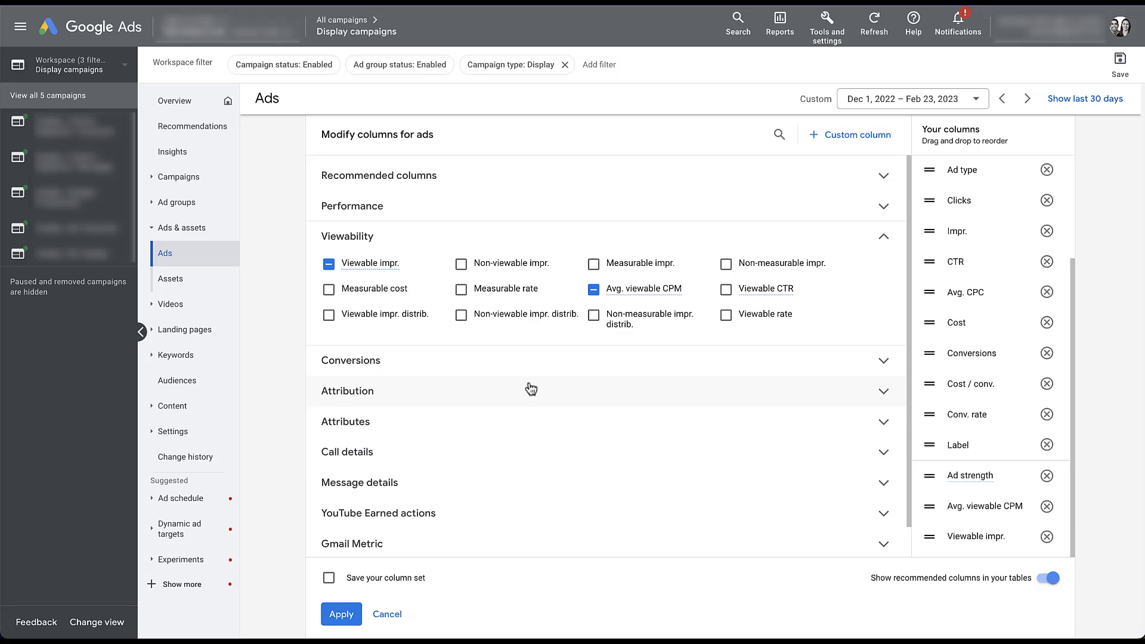
left_click(727, 291)
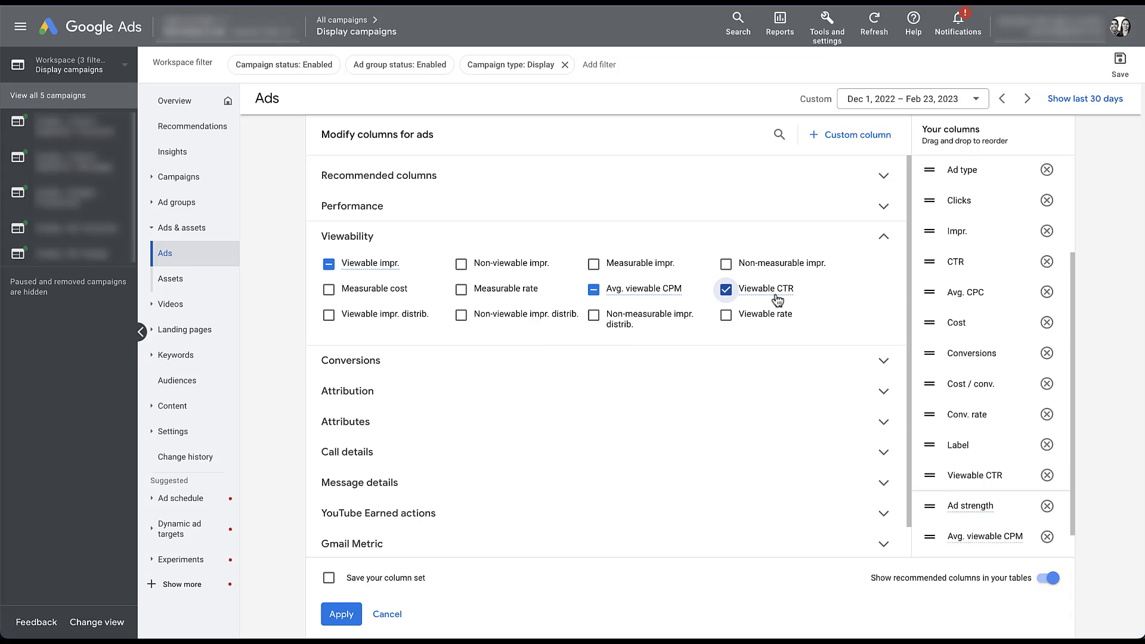
mouse_move(784, 291)
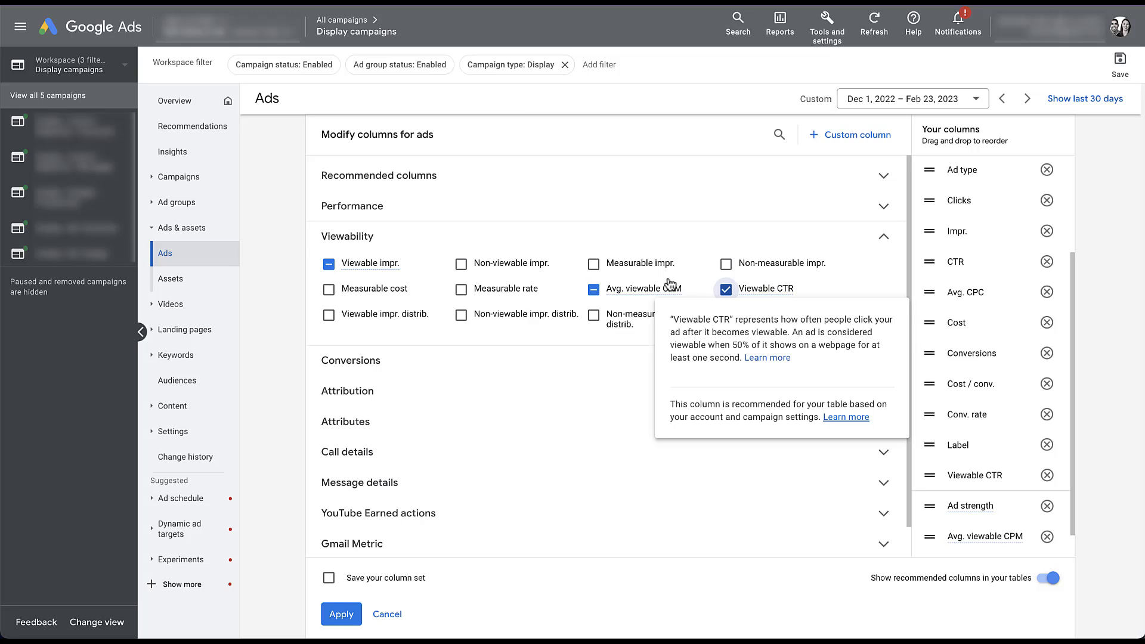
left_click(343, 267)
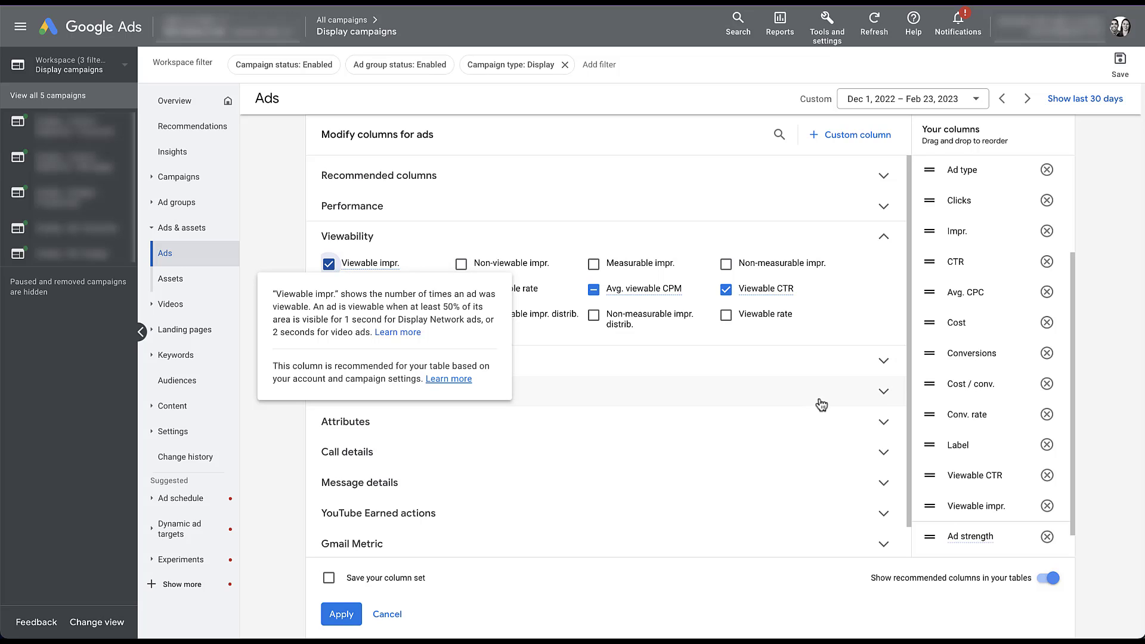
left_click_drag(929, 506, 932, 263)
left_click_drag(930, 505, 931, 322)
left_click(343, 610)
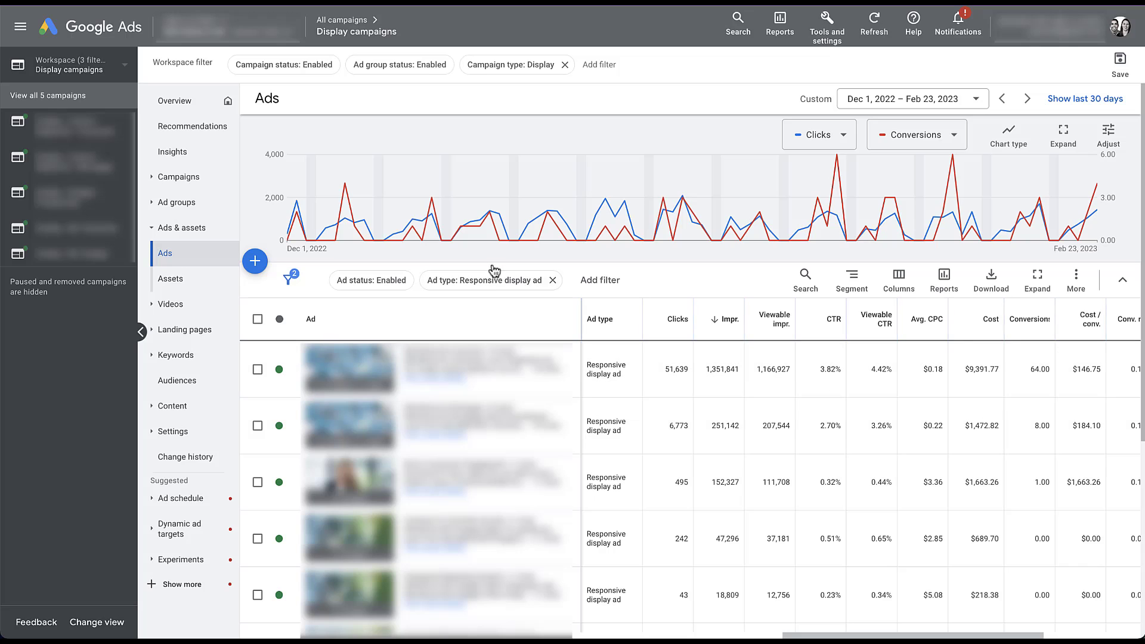
Change the Ad type filter from Responsive display ad to Image ad.
left_click(494, 290)
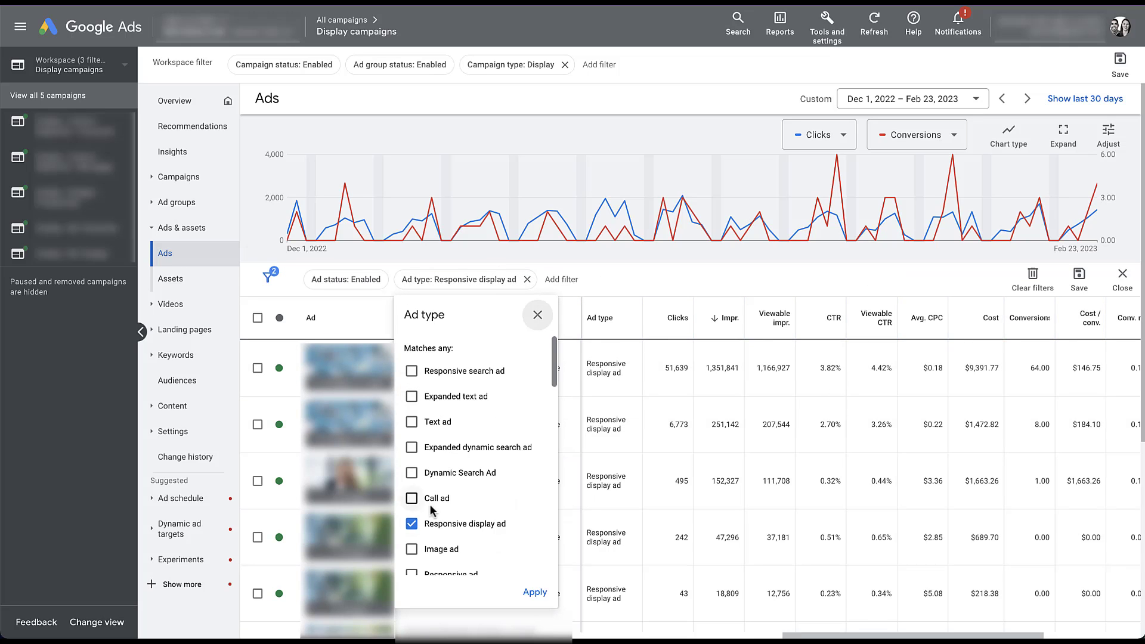
left_click(412, 549)
left_click(412, 524)
left_click(535, 592)
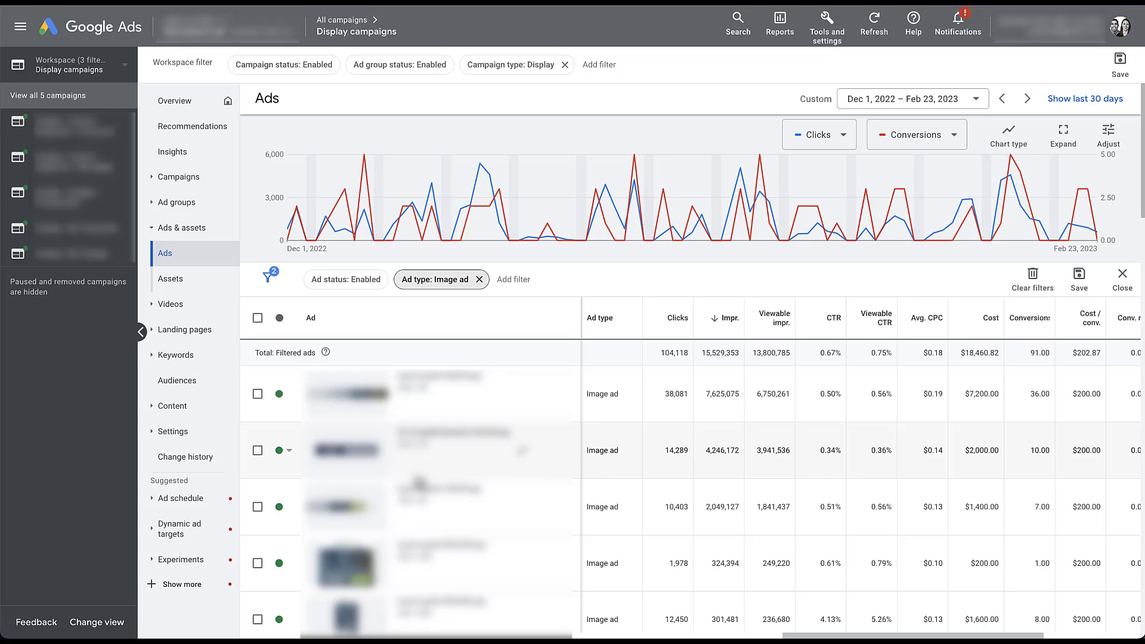
Select the second image ad in the list.
left_click(257, 451)
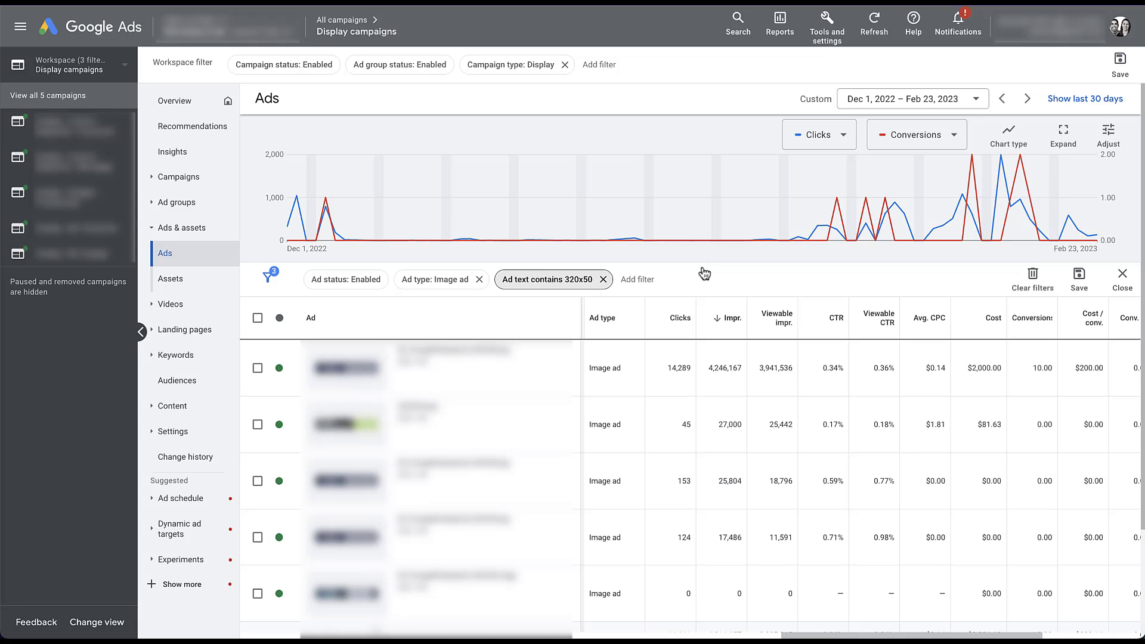
Open the Audiences report scoped to the first Display campaign.
left_click(186, 380)
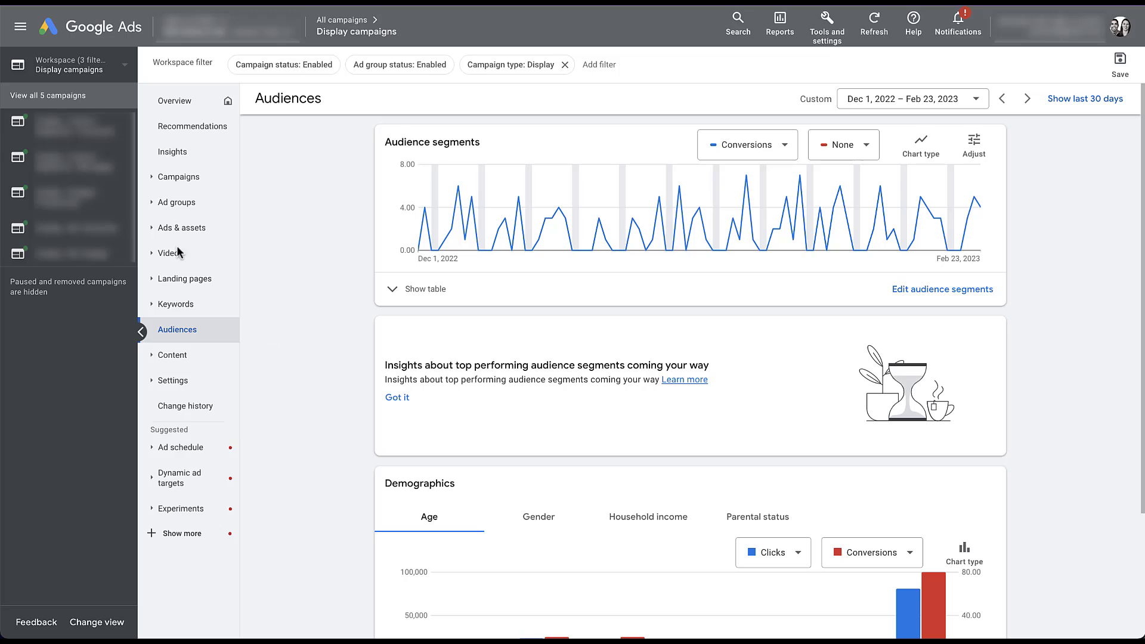
left_click(73, 132)
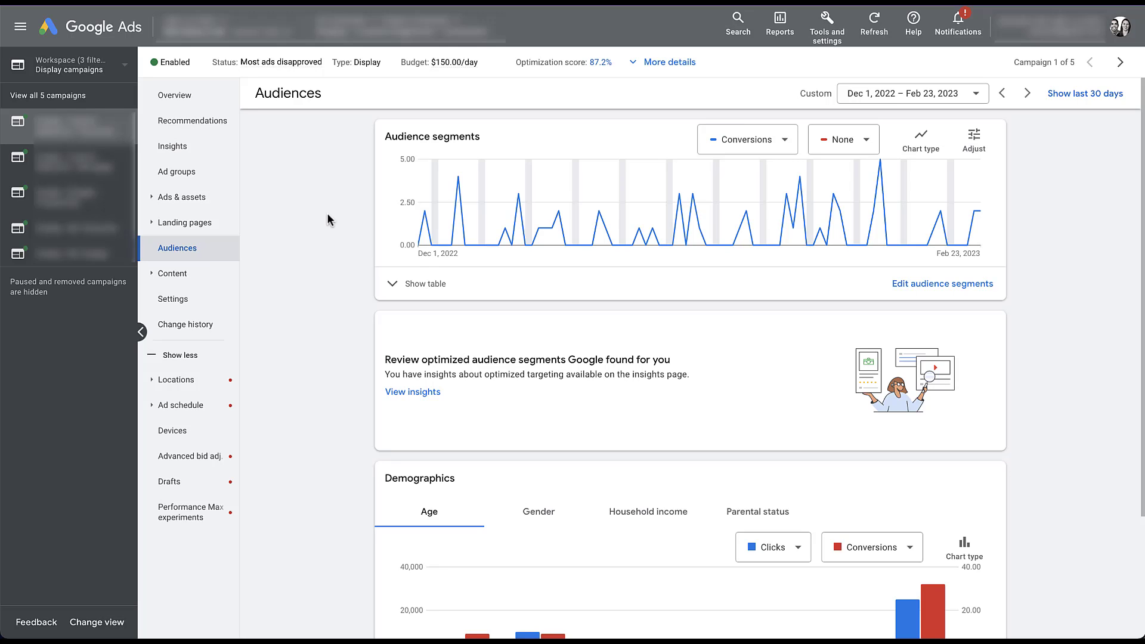
Show the audience segments table and view its performance columns.
left_click(393, 285)
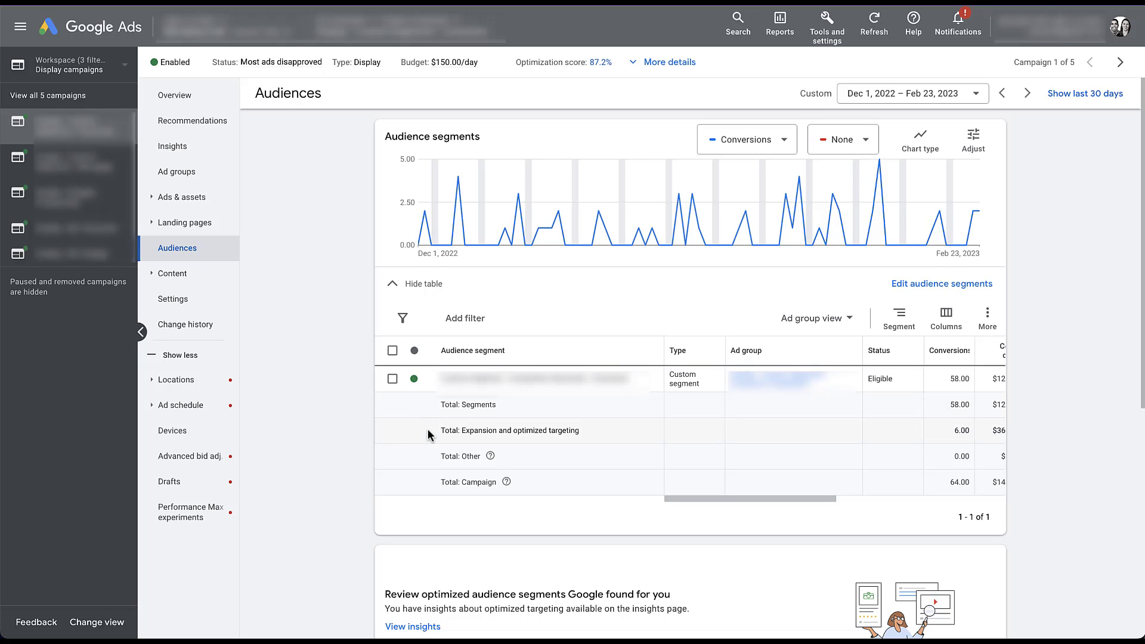
scroll(864, 432, "right", 5)
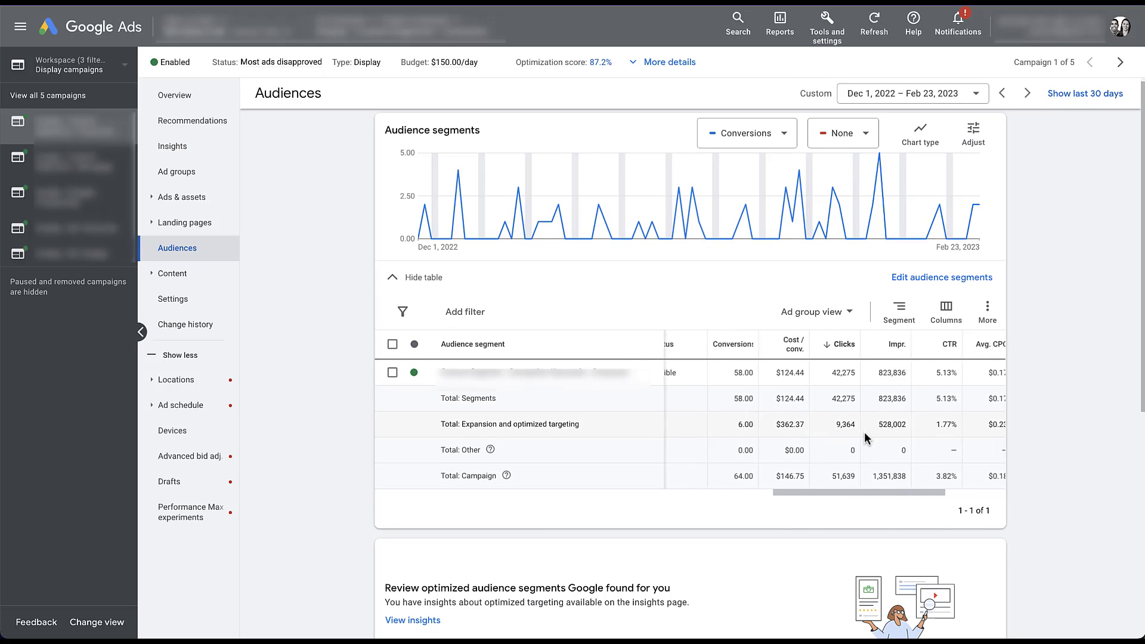
scroll(864, 432, "right", 2)
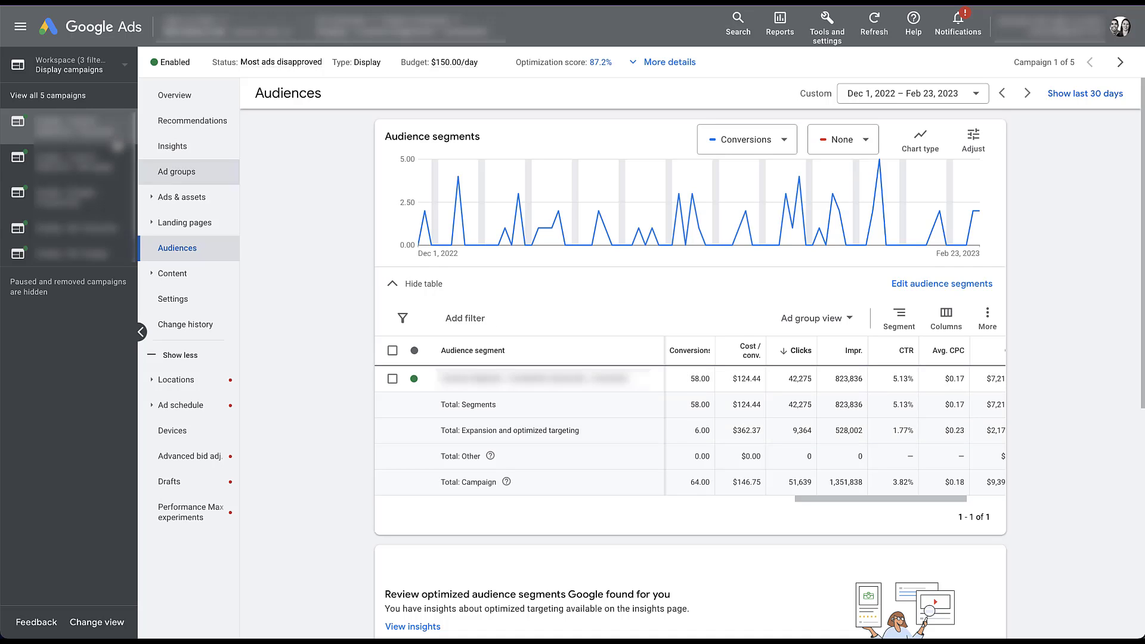
Uncheck Use optimized targeting in the ad group's targeting settings.
key("alt+Left")
left_click(205, 301)
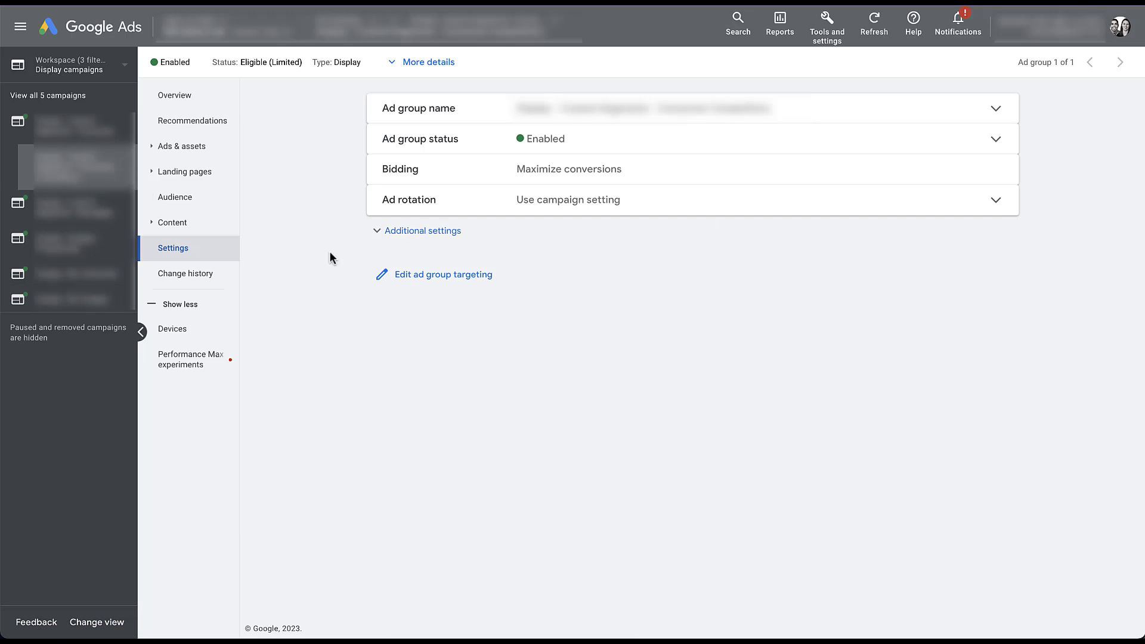
left_click(441, 286)
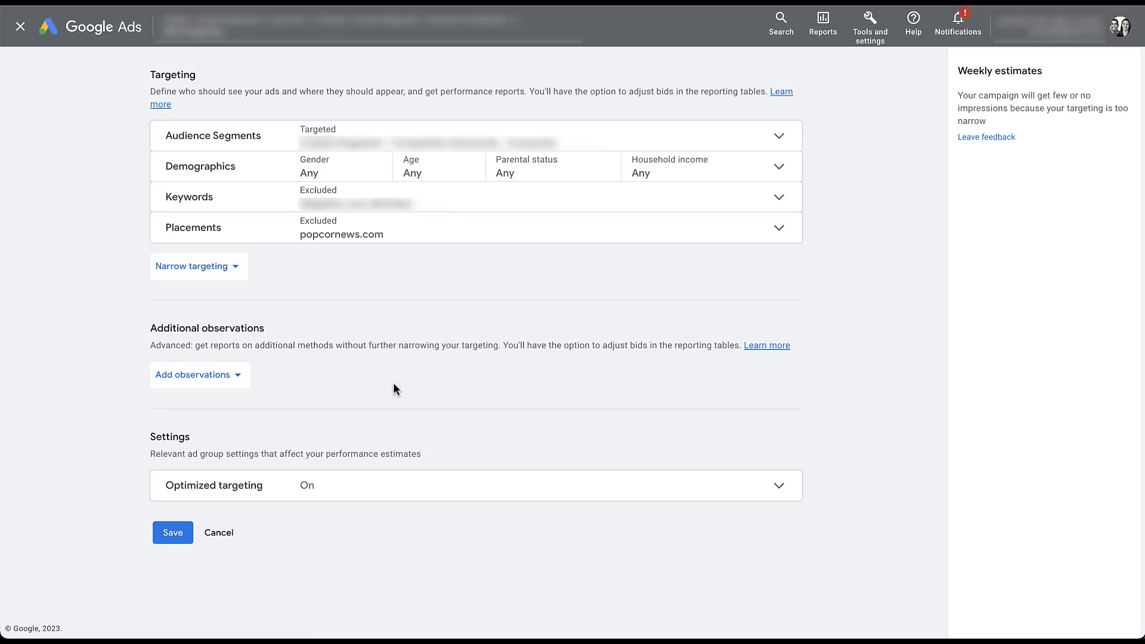
left_click(389, 485)
left_click(306, 525)
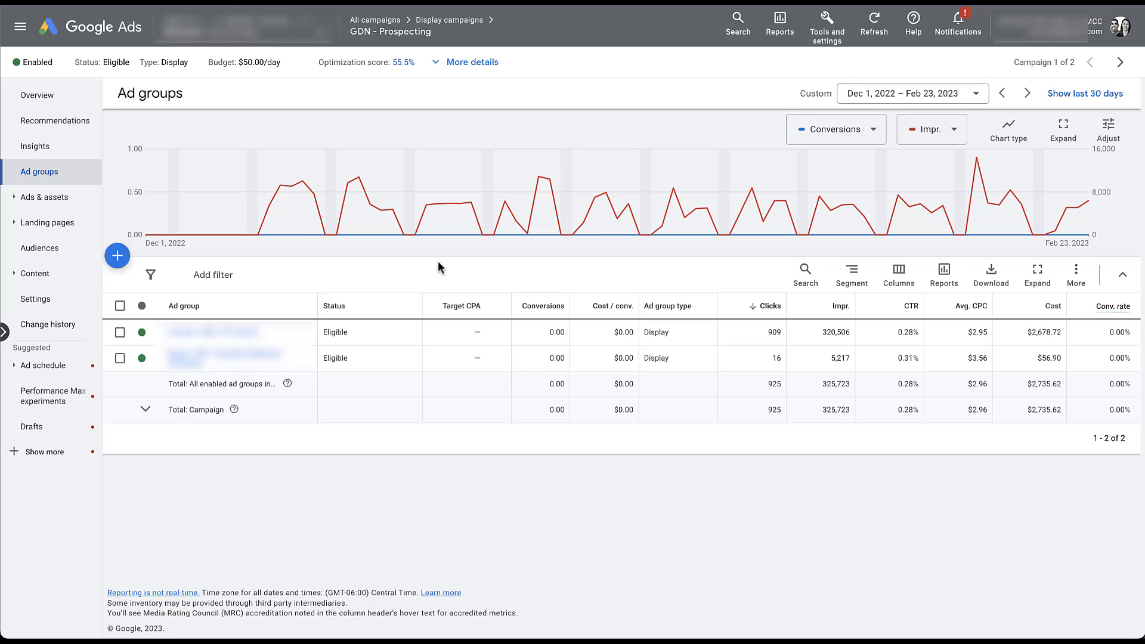
Exclude the Wordscapes app placement from GDN - Prospecting using the Where ads showed report.
left_click(23, 274)
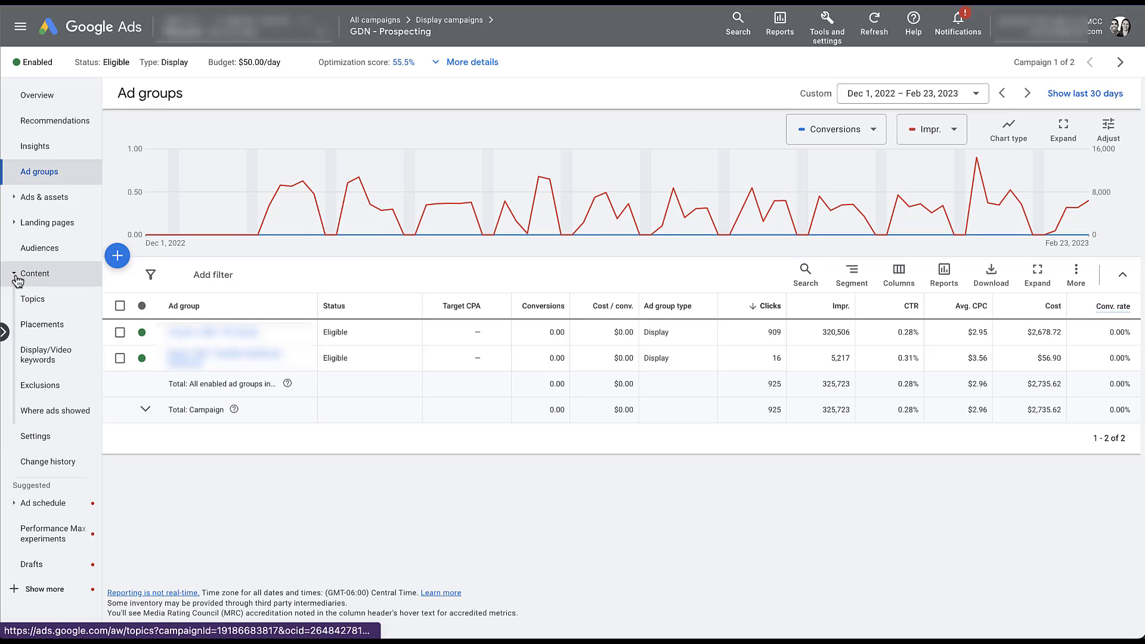
left_click(47, 416)
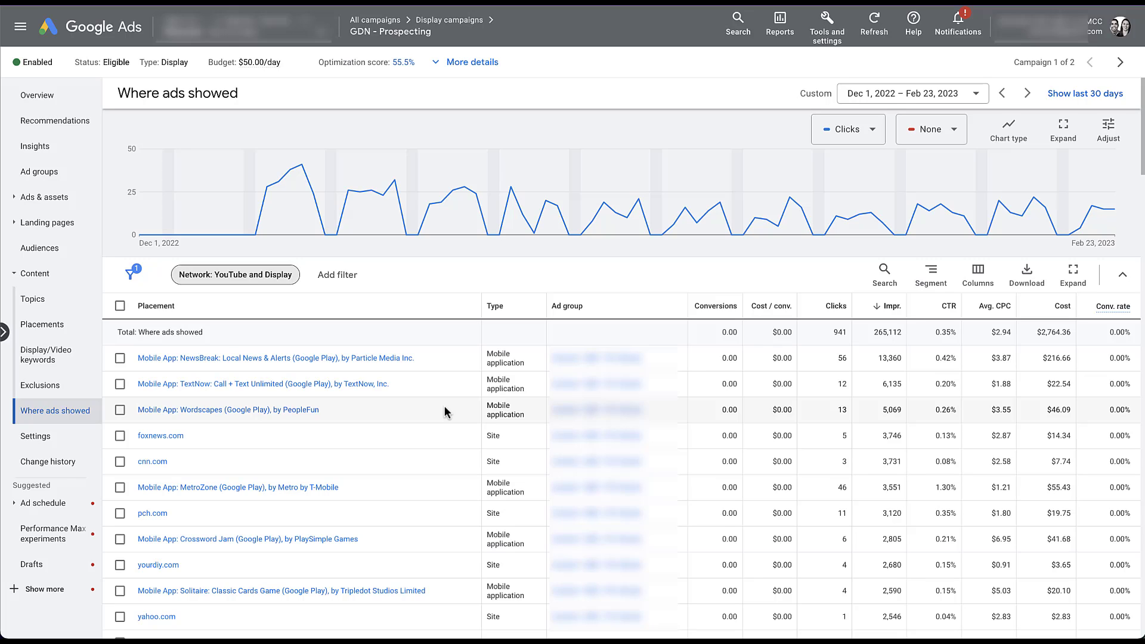
left_click(119, 410)
left_click(190, 274)
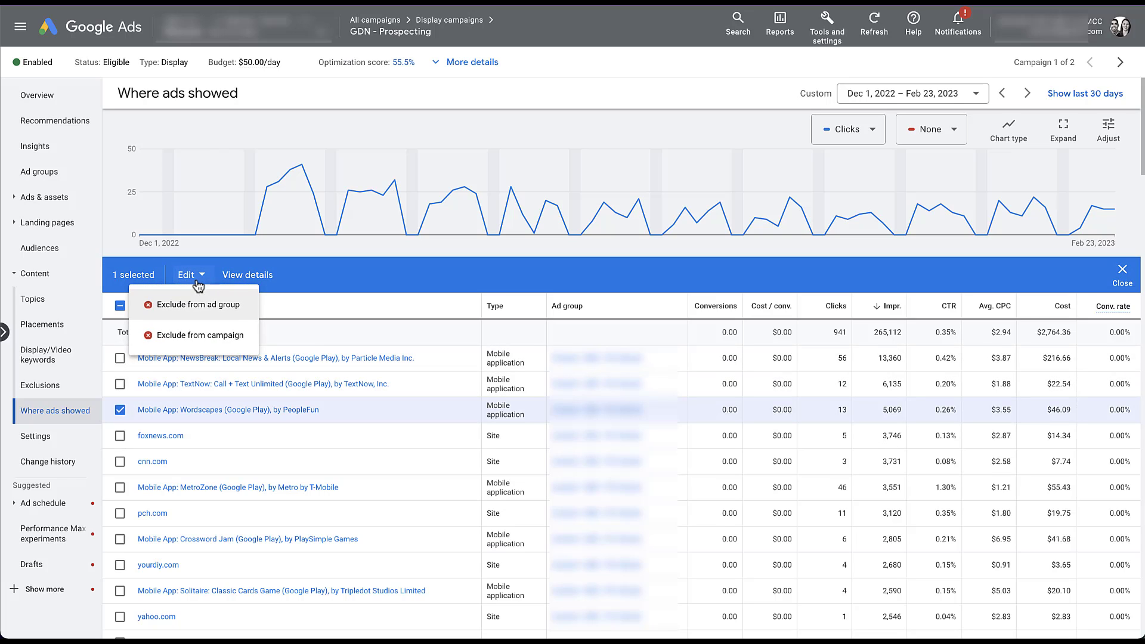
left_click(241, 338)
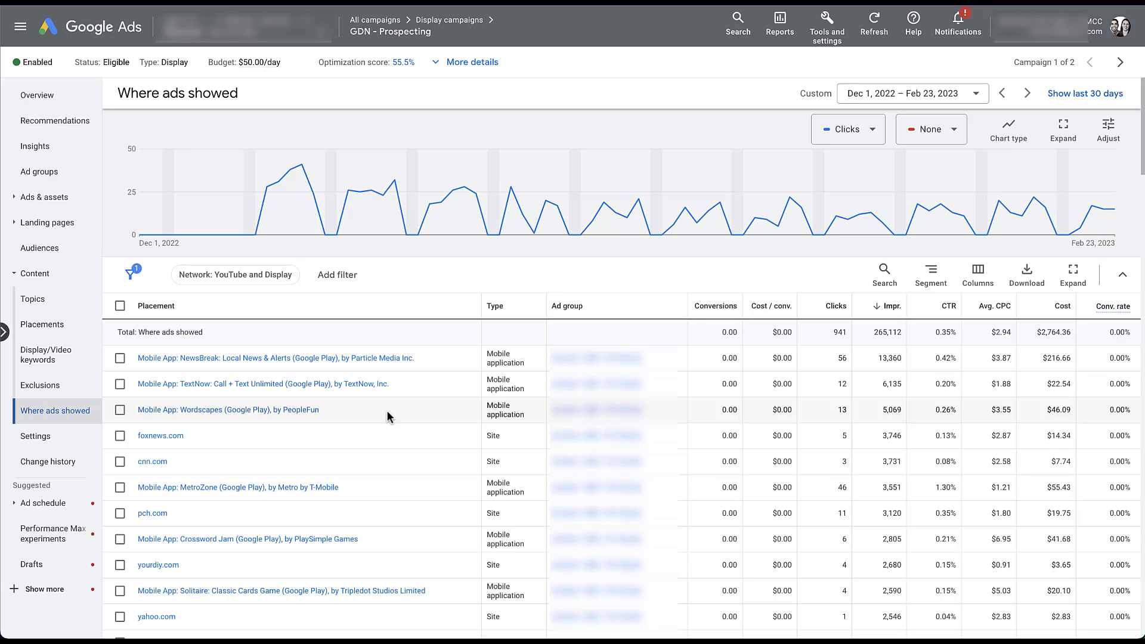
Filter the Where ads showed report to placements containing 'app:'.
left_click(337, 275)
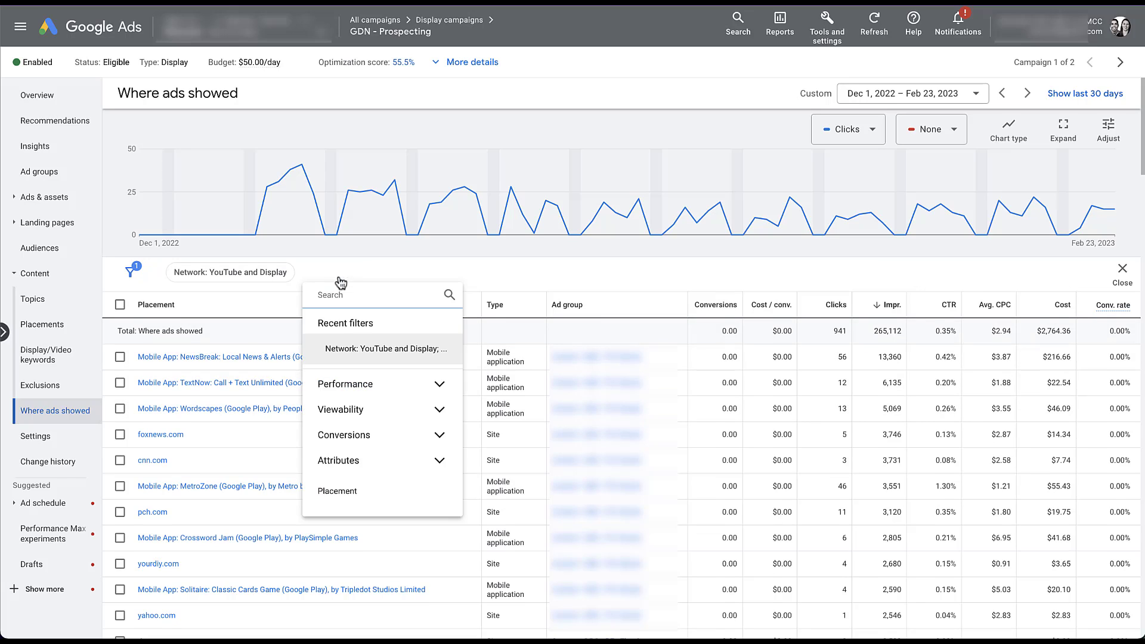
left_click(337, 492)
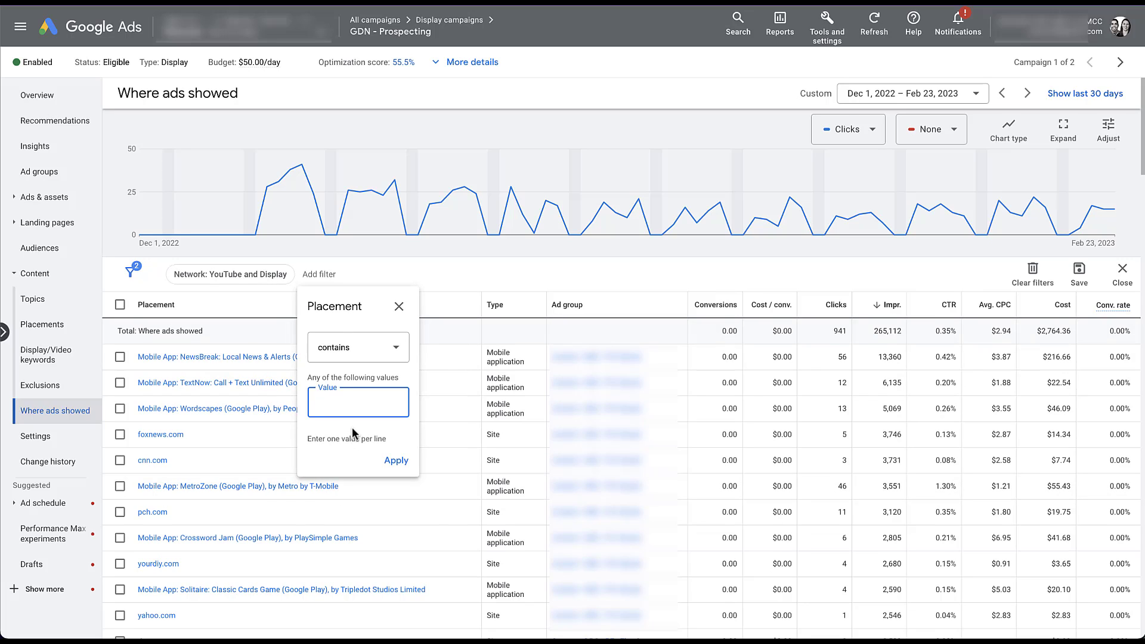
type("app:")
left_click(396, 461)
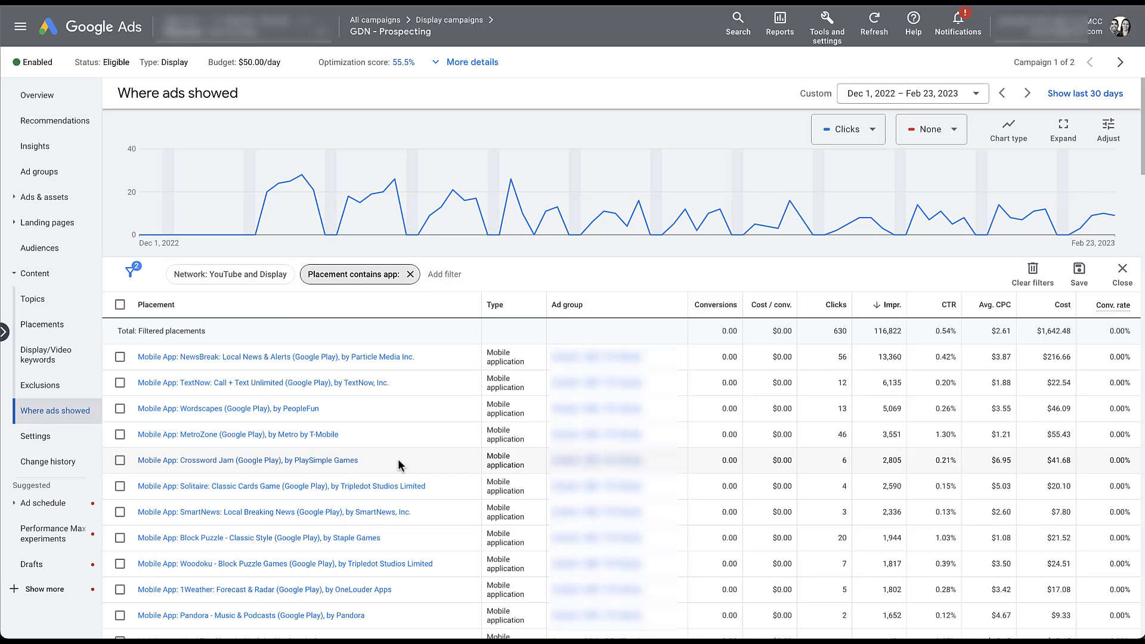
Tick and then untick the NewsBreak and TextNow placement rows.
left_click(120, 358)
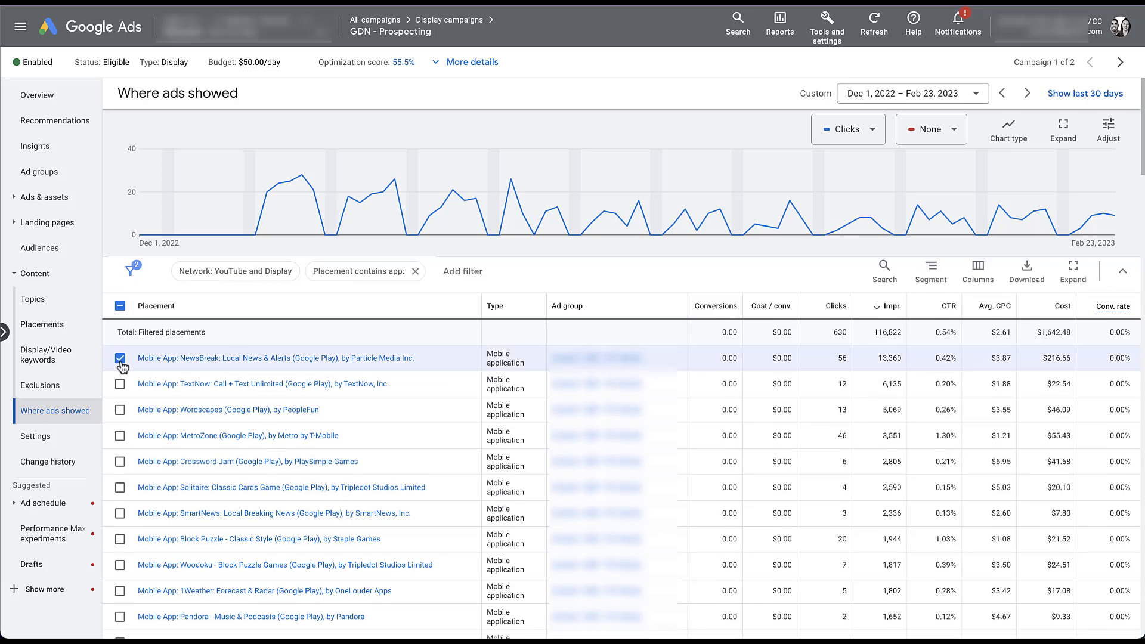
left_click(120, 384)
left_click(120, 384)
left_click(121, 359)
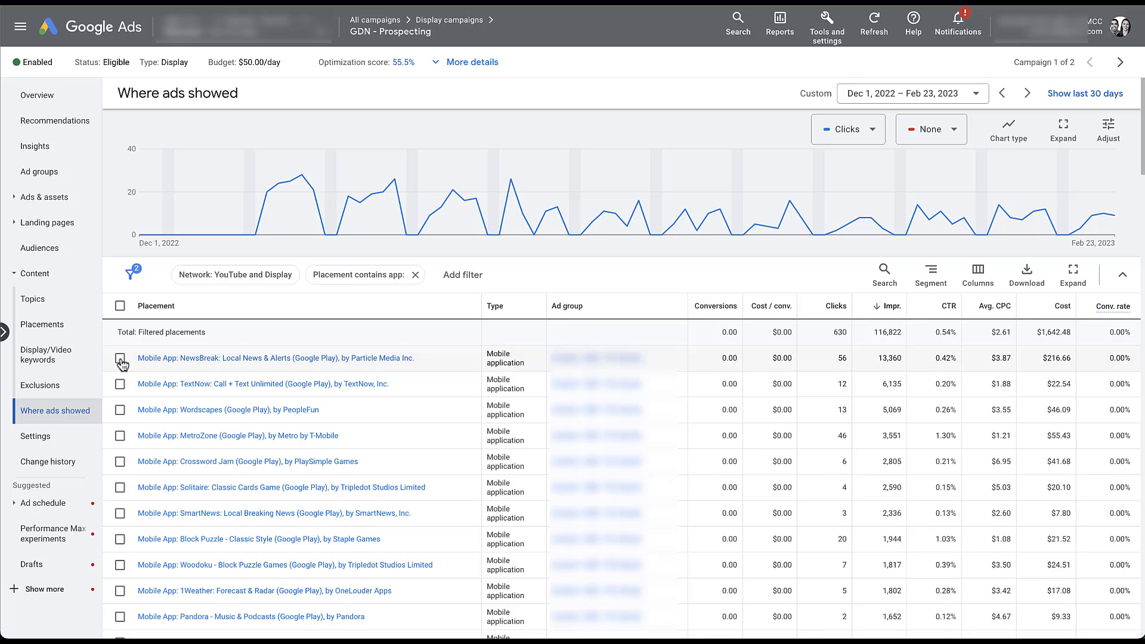
Open the Exclude placements panel from the campaign's Placement exclusions view.
left_click(69, 389)
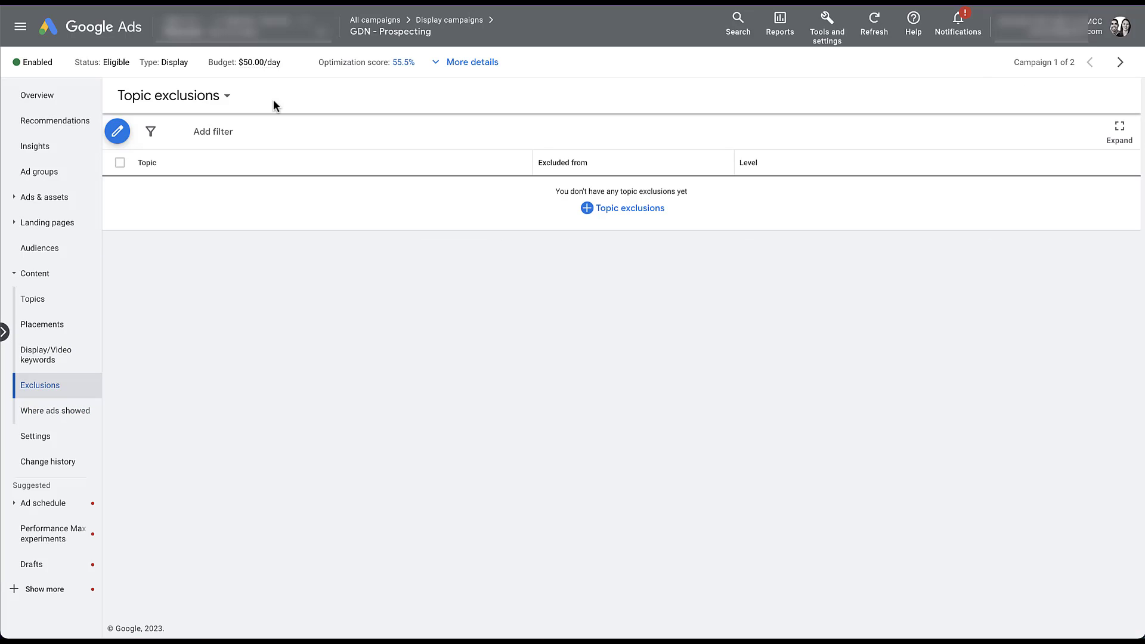
left_click(228, 96)
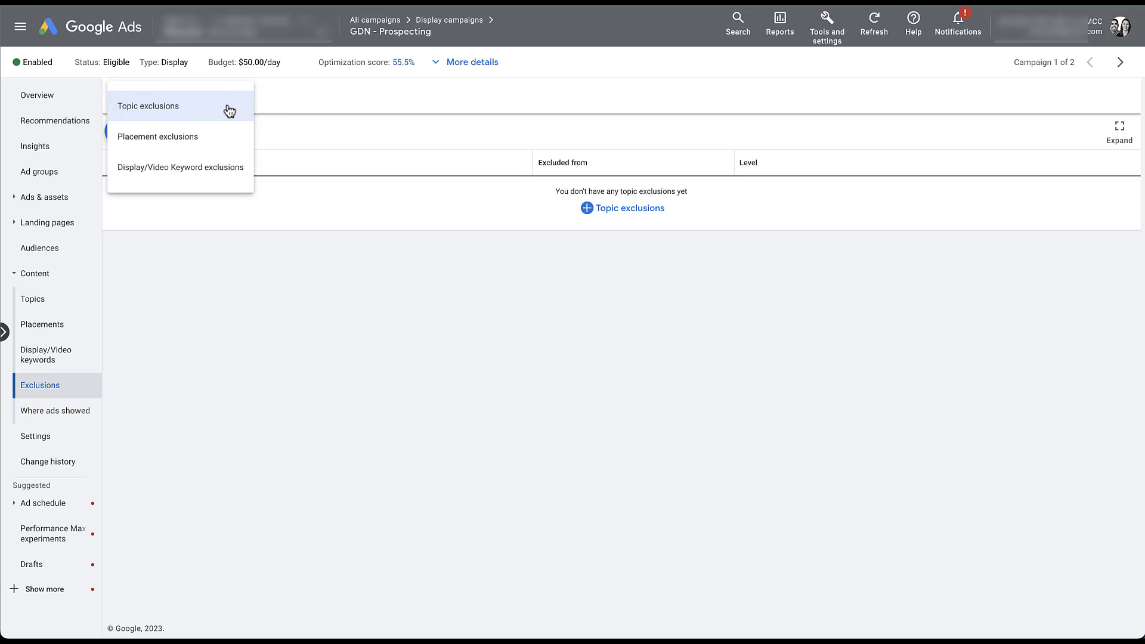
left_click(237, 147)
left_click(127, 132)
left_click(267, 142)
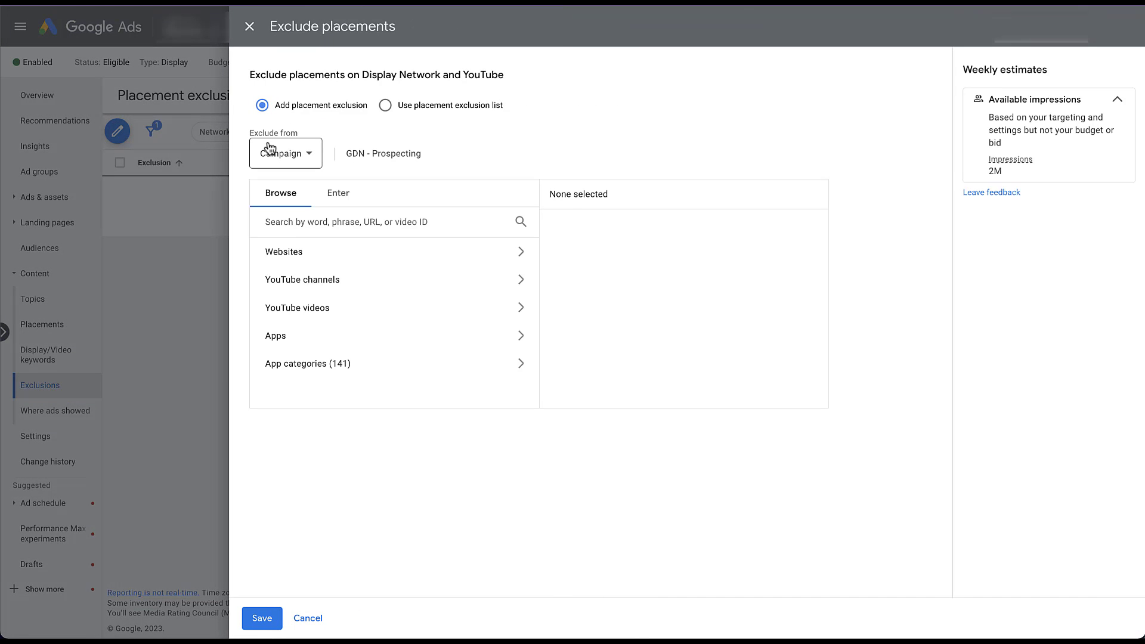
Tick the Apple App Store categories Book, Business, Catalogs, Education and Entertainment.
left_click(448, 366)
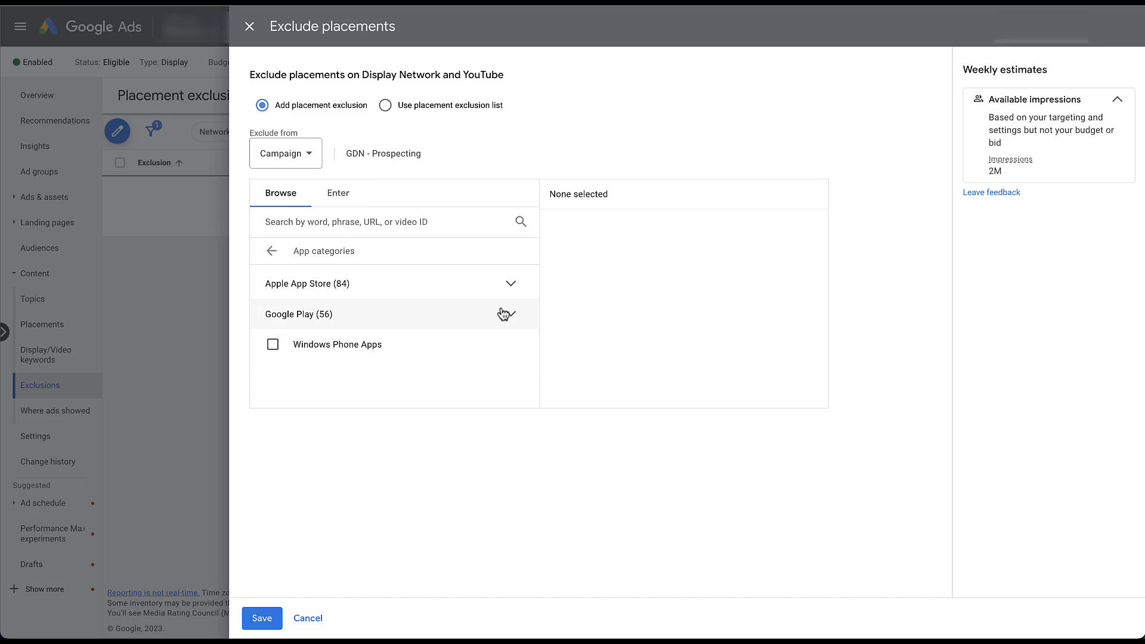
left_click(510, 286)
left_click(299, 314)
left_click(298, 346)
left_click(299, 375)
scroll(351, 370, "down", 2)
left_click(298, 329)
left_click(298, 360)
scroll(298, 361, "down", 10)
scroll(298, 365, "down", 3)
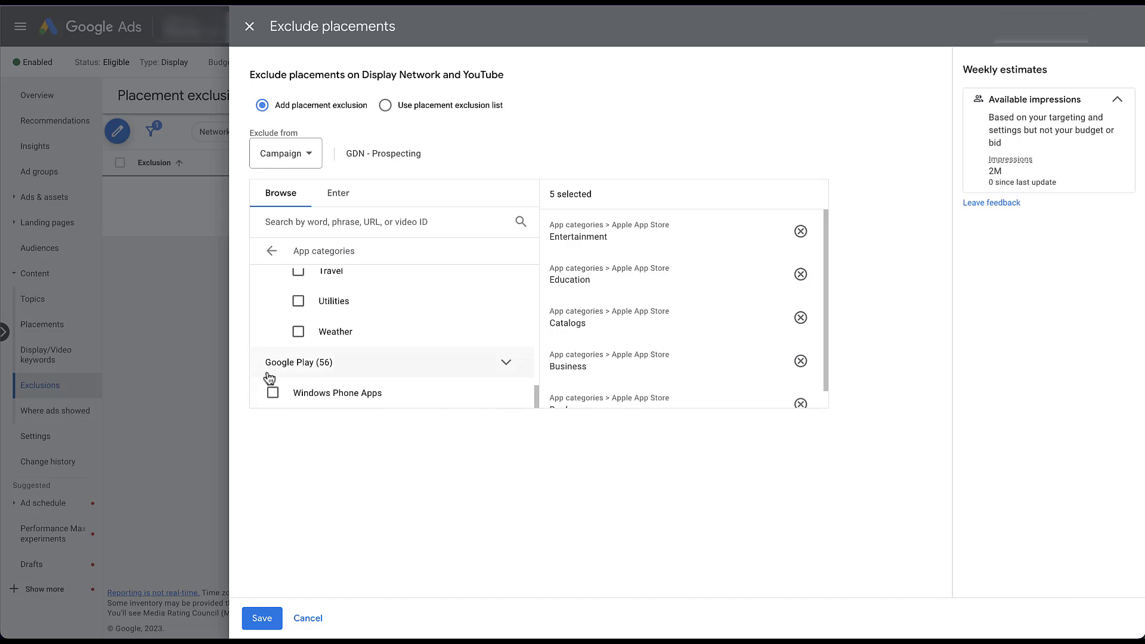
Tick Windows Phone Apps, Weather, Utilities, Travel, Sports, Social Networking, Shopping and Reference, then cancel.
left_click(273, 393)
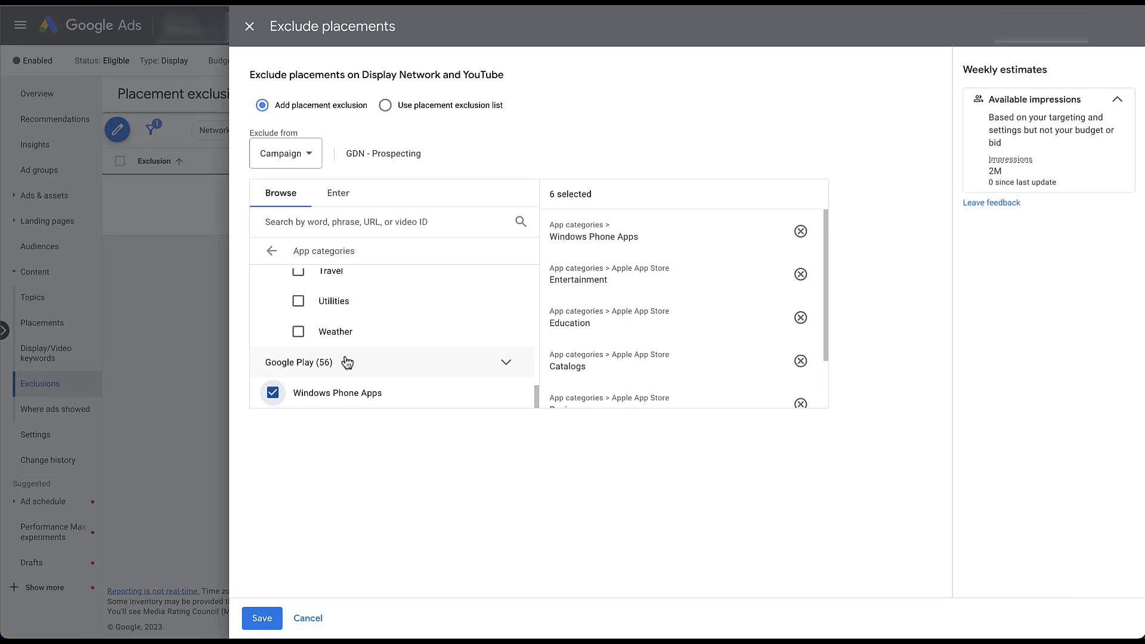
left_click(298, 331)
left_click(298, 301)
left_click(298, 272)
scroll(302, 278, "up", 1)
scroll(303, 278, "up", 1)
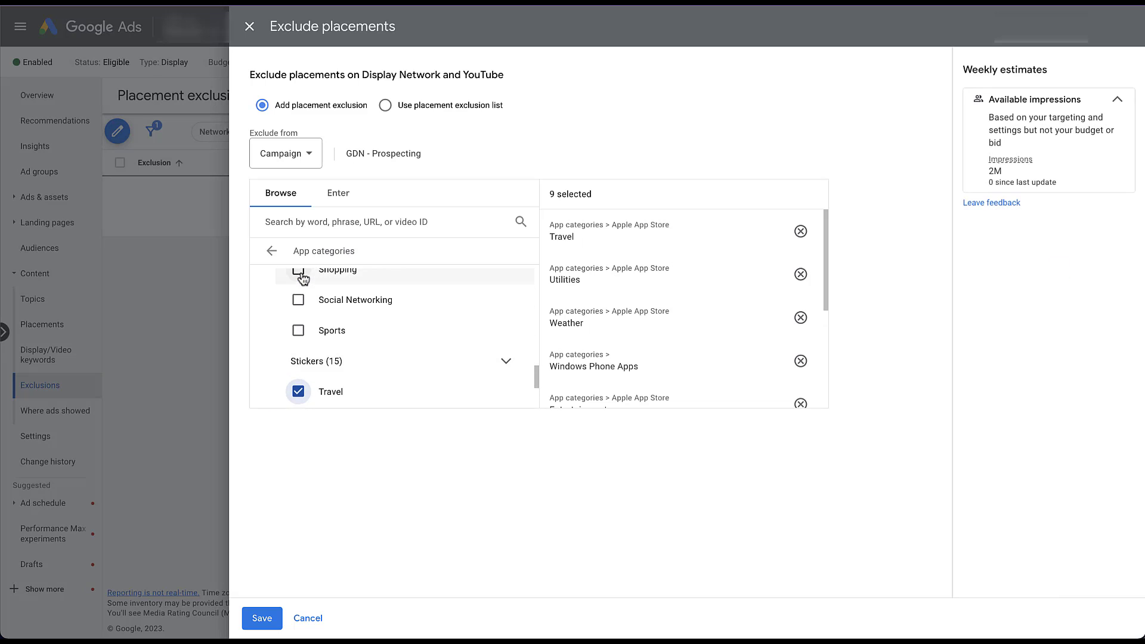
left_click(298, 329)
left_click(298, 298)
scroll(301, 303, "up", 1)
scroll(301, 308, "up", 1)
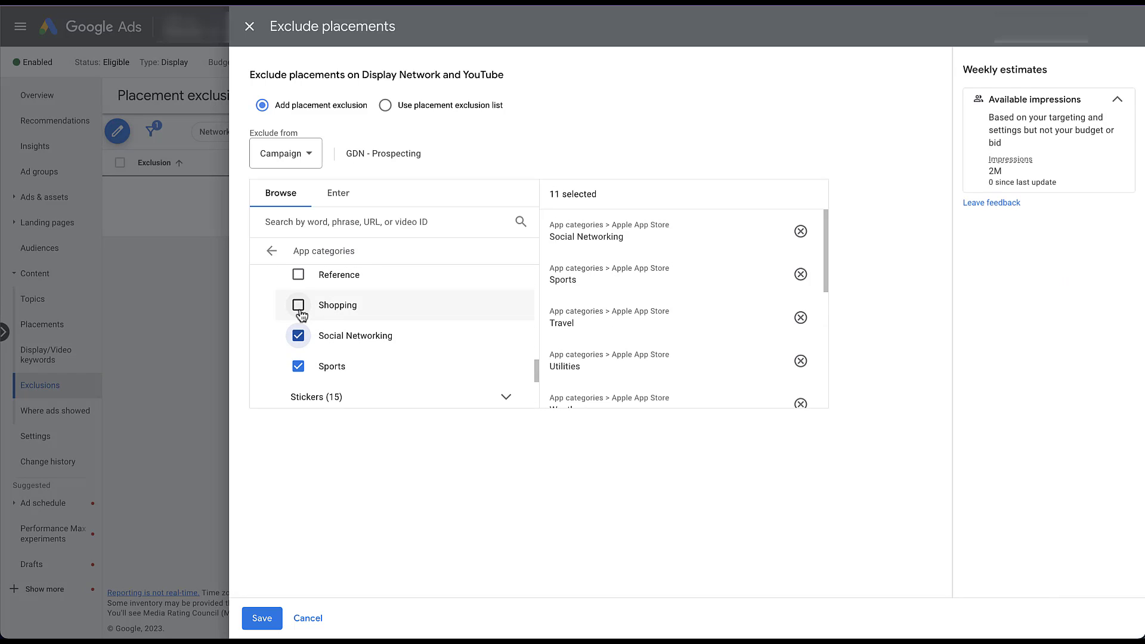
left_click(298, 305)
left_click(299, 276)
scroll(300, 281, "up", 1)
scroll(300, 285, "up", 3)
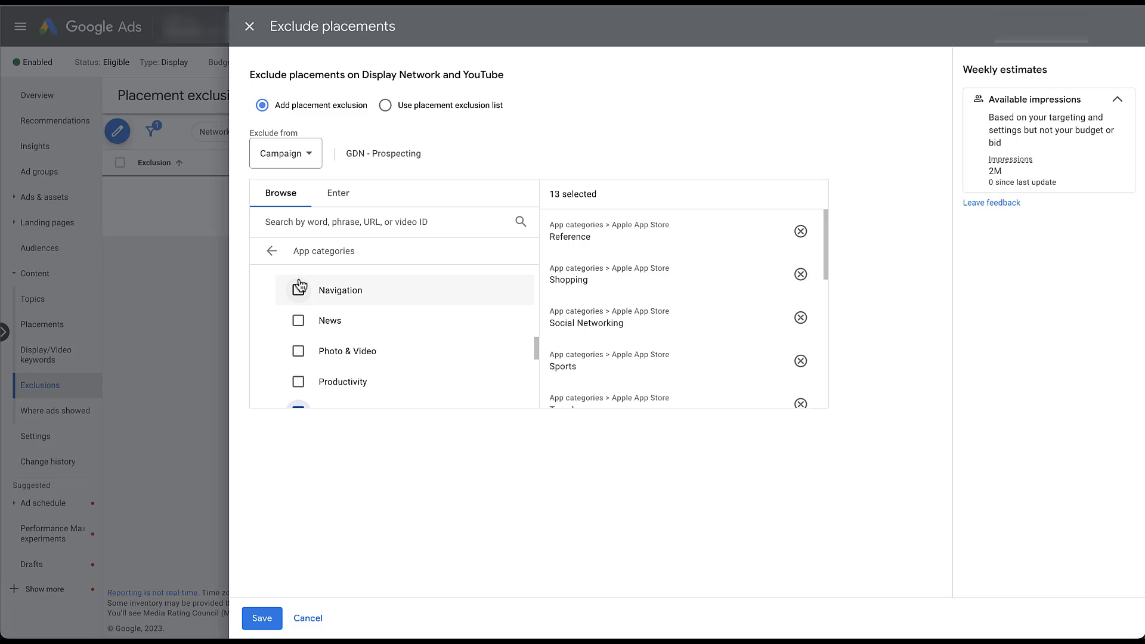
left_click(307, 618)
Discard the unsaved exclusions and go to the GDN - Prospecting campaign's settings.
left_click(687, 356)
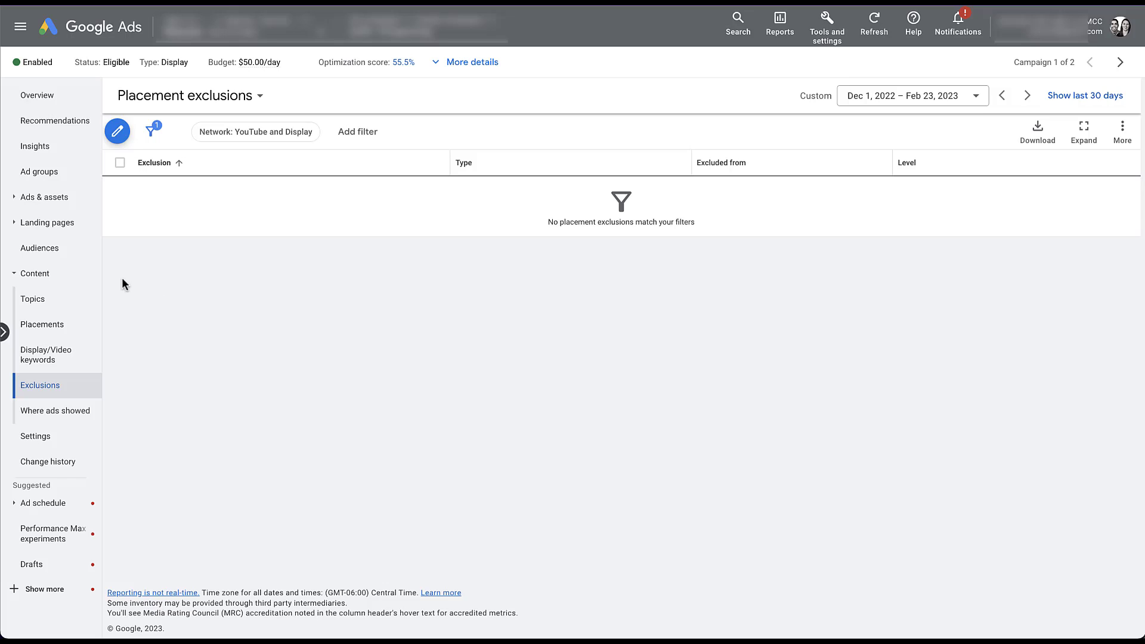
left_click(57, 446)
Expand Additional settings and Content exclusions to review the five excluded sensitive content categories.
left_click(334, 361)
scroll(256, 452, "down", 2)
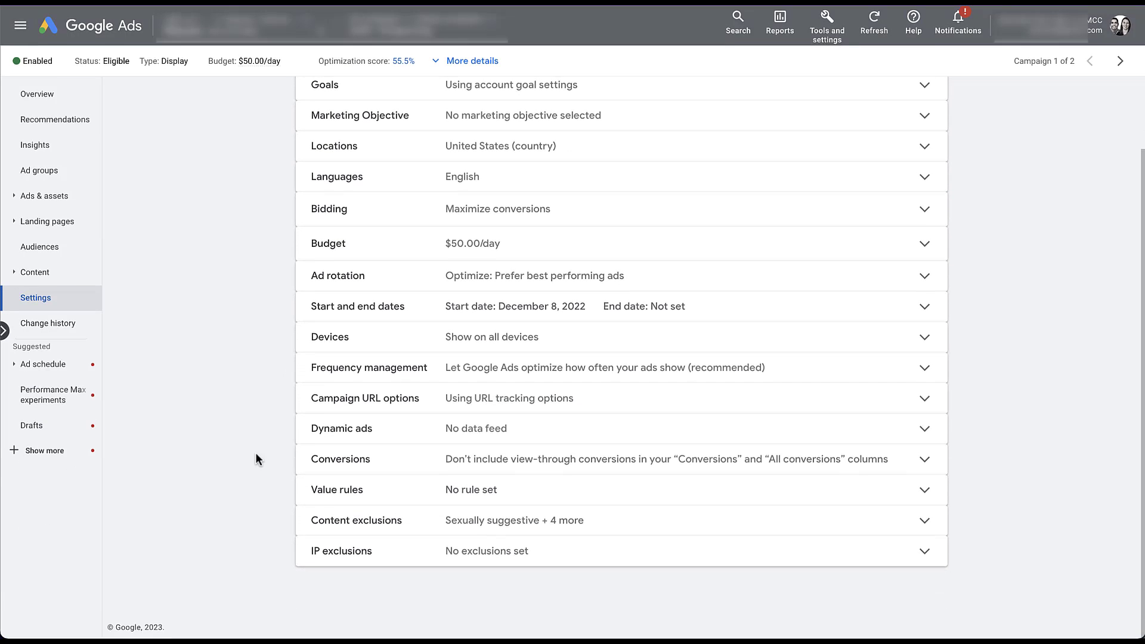
left_click(378, 522)
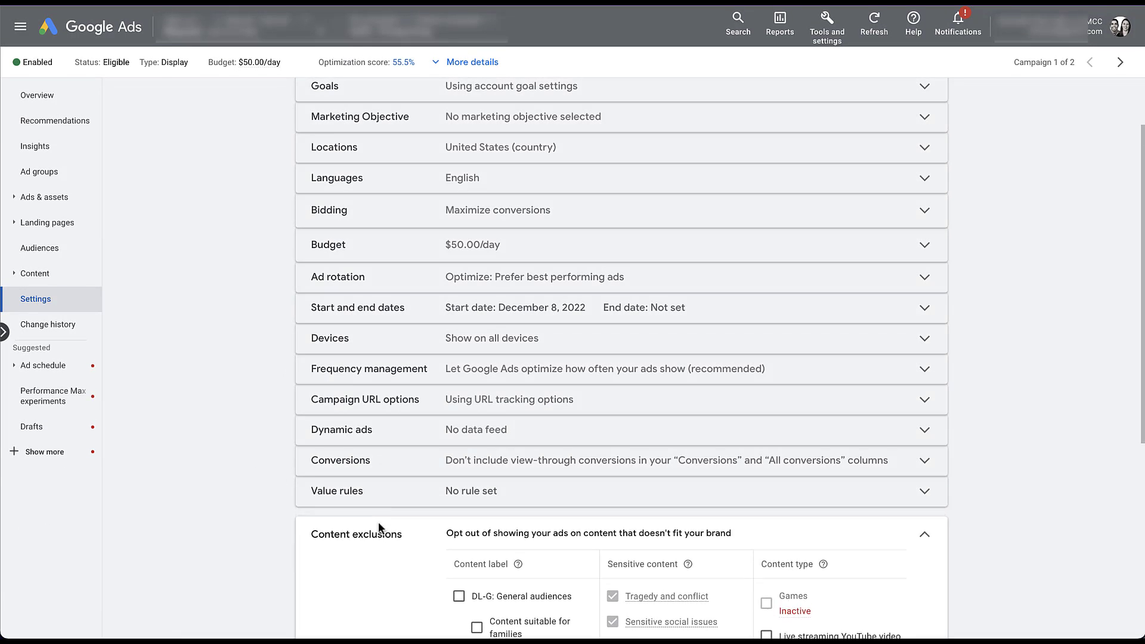
scroll(248, 528, "down", 2)
scroll(248, 521, "down", 4)
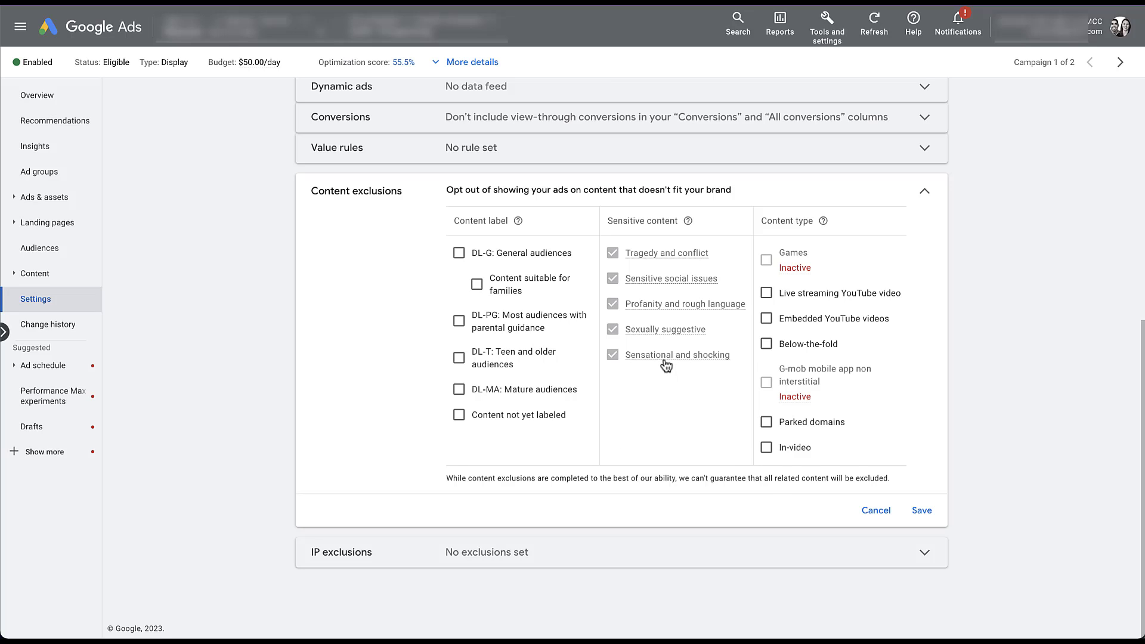
mouse_move(666, 365)
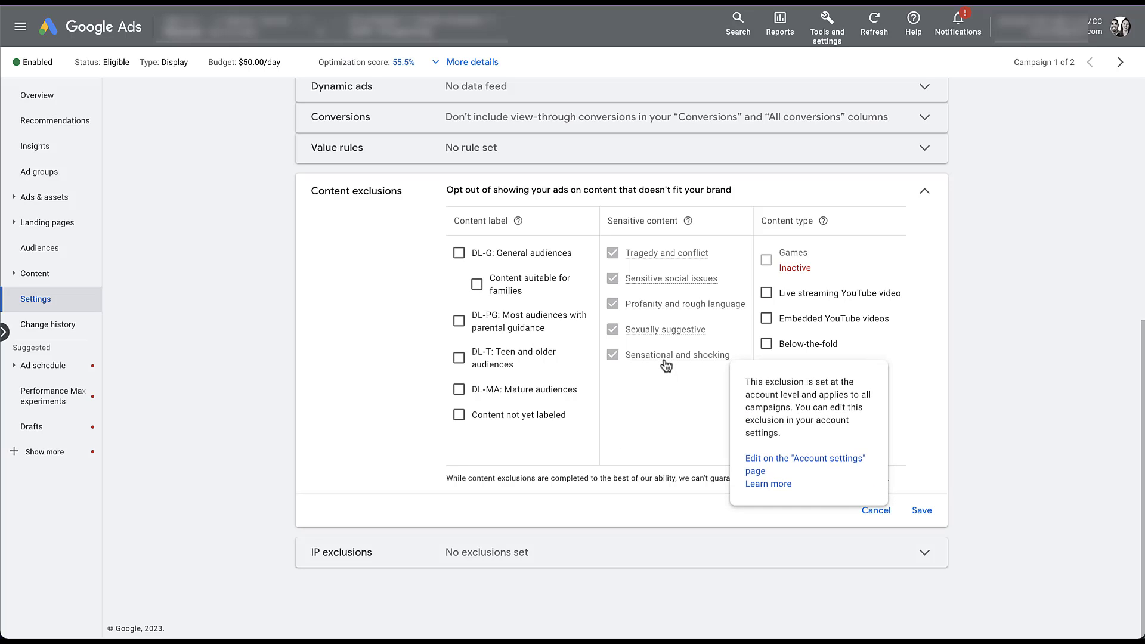